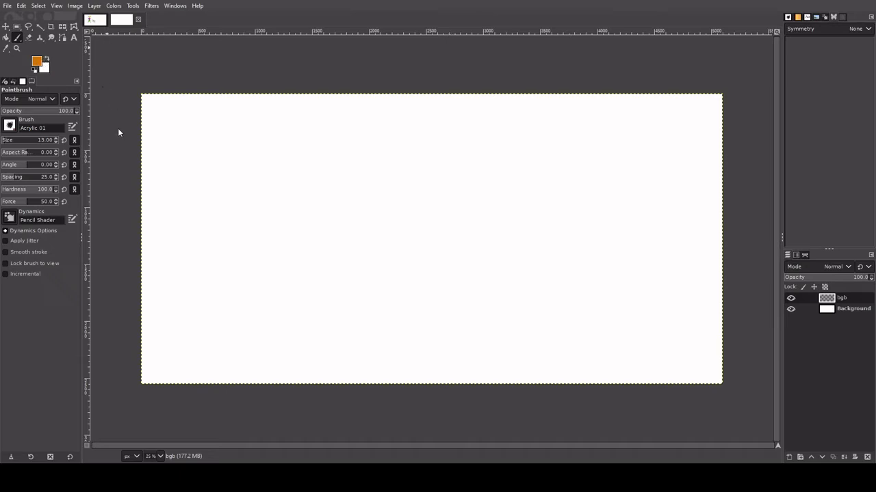
Step: Sketch a front-facing figure in black around a vertical centre line, with a round head, oval body, legs and bent arms
{"action": "key", "text": "d"}
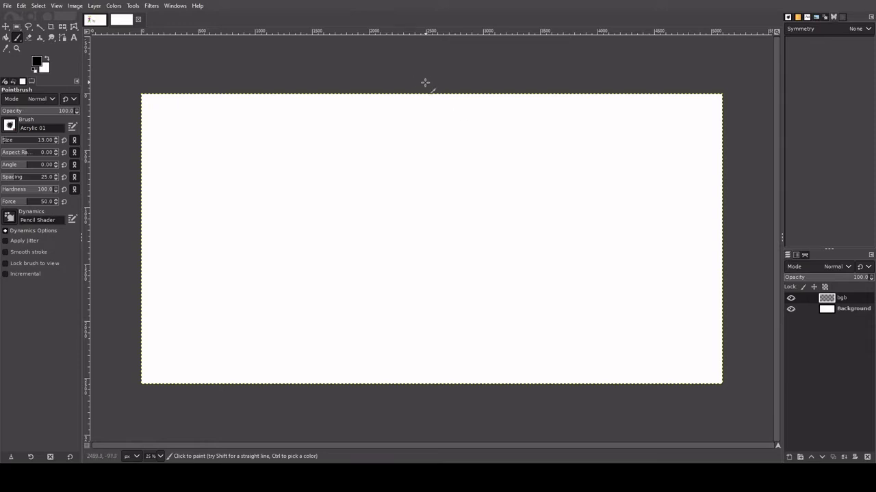
{"action": "left_click_drag", "start_coordinate": [416, 78], "coordinate": [413, 401]}
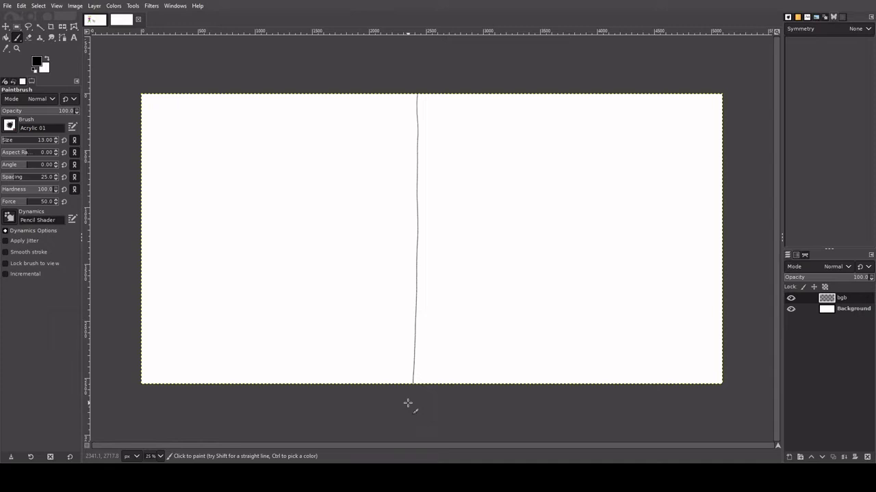
{"action": "mouse_move", "coordinate": [388, 179]}
{"action": "left_mouse_down"}
{"action": "mouse_move", "coordinate": [461, 180]}
{"action": "mouse_move", "coordinate": [409, 218]}
{"action": "mouse_move", "coordinate": [377, 322]}
{"action": "left_mouse_up"}
{"action": "mouse_move", "coordinate": [412, 216]}
{"action": "left_mouse_down"}
{"action": "mouse_move", "coordinate": [454, 270]}
{"action": "mouse_move", "coordinate": [376, 324]}
{"action": "mouse_move", "coordinate": [375, 383]}
{"action": "left_mouse_up"}
{"action": "left_click_drag", "start_coordinate": [396, 340], "coordinate": [392, 384]}
{"action": "mouse_move", "coordinate": [427, 344]}
{"action": "left_mouse_down"}
{"action": "mouse_move", "coordinate": [430, 384]}
{"action": "mouse_move", "coordinate": [445, 384]}
{"action": "left_mouse_up"}
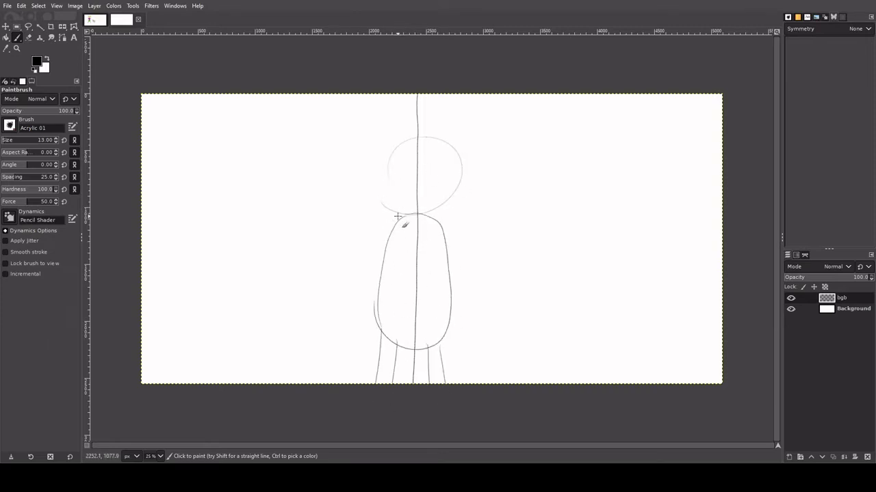
{"action": "left_click_drag", "start_coordinate": [397, 214], "coordinate": [378, 282]}
{"action": "mouse_move", "coordinate": [428, 209]}
{"action": "left_mouse_down"}
{"action": "mouse_move", "coordinate": [472, 237]}
{"action": "mouse_move", "coordinate": [460, 281]}
{"action": "mouse_move", "coordinate": [475, 260]}
{"action": "left_mouse_up"}
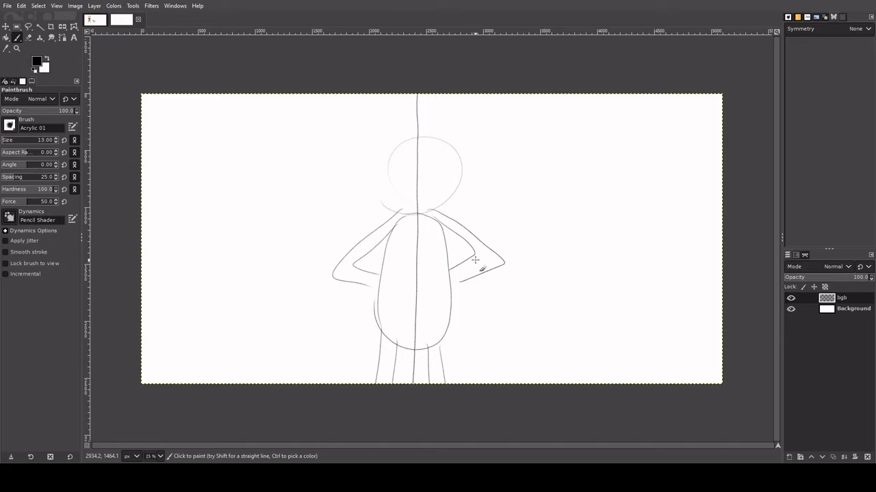
Step: Erase the whole front-facing figure and its centre line from the bgb layer, enlarging the eraser to 364
{"action": "key", "text": "shift+e"}
{"action": "mouse_move", "coordinate": [380, 359]}
{"action": "left_mouse_down"}
{"action": "mouse_move", "coordinate": [389, 230]}
{"action": "mouse_move", "coordinate": [383, 372]}
{"action": "left_mouse_up"}
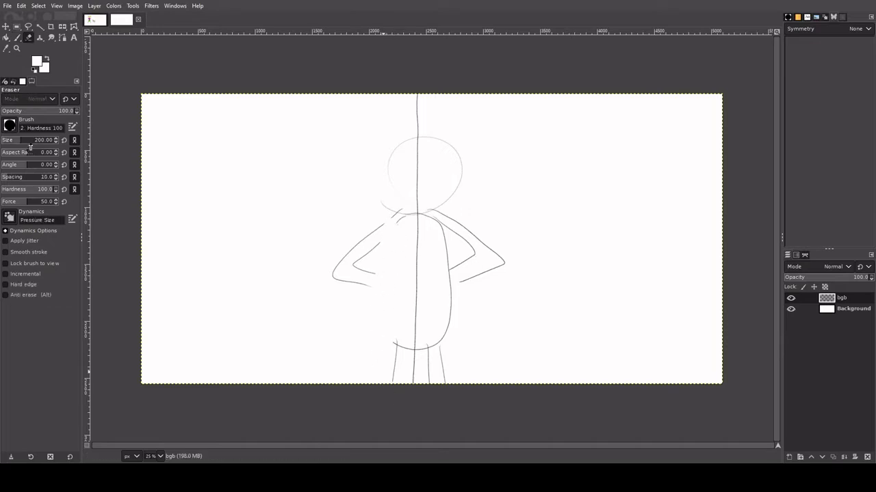
{"action": "mouse_move", "coordinate": [339, 277]}
{"action": "left_mouse_down"}
{"action": "mouse_move", "coordinate": [366, 217]}
{"action": "mouse_move", "coordinate": [379, 289]}
{"action": "mouse_move", "coordinate": [422, 97]}
{"action": "mouse_move", "coordinate": [409, 261]}
{"action": "left_mouse_up"}
{"action": "mouse_move", "coordinate": [475, 132]}
{"action": "left_mouse_down"}
{"action": "mouse_move", "coordinate": [445, 231]}
{"action": "mouse_move", "coordinate": [469, 217]}
{"action": "mouse_move", "coordinate": [435, 398]}
{"action": "left_mouse_up"}
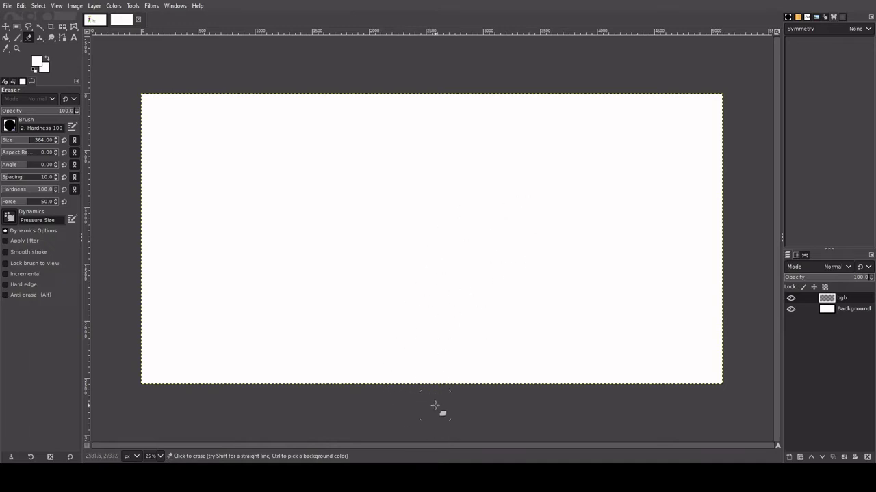
Step: Reset the drawing colour to black and set the Paintbrush dynamics to Pencil Generic
{"action": "key", "text": "d"}
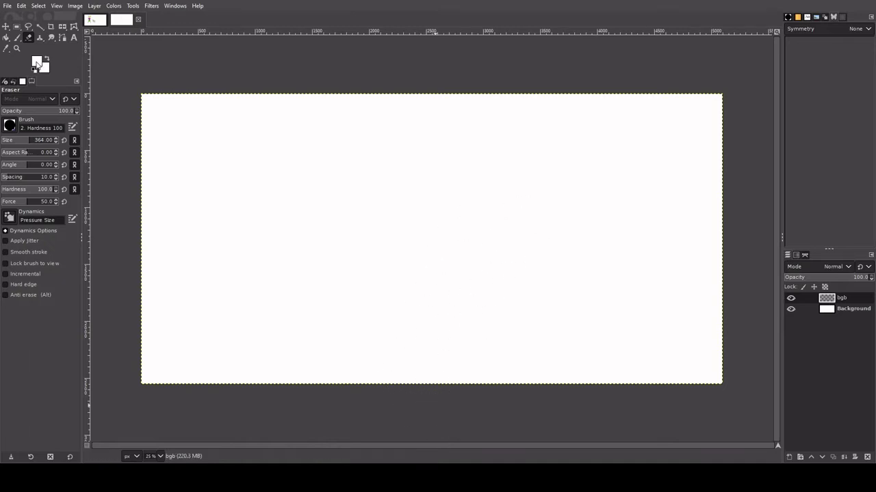
{"action": "key", "text": "p"}
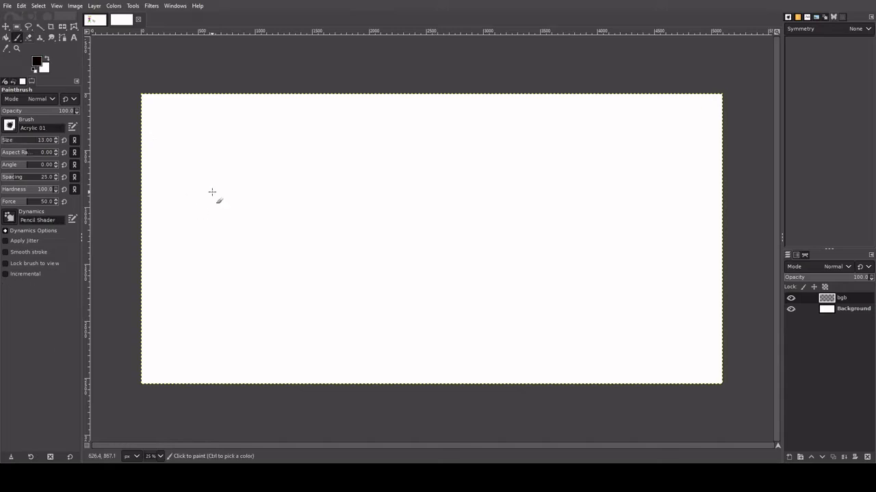
{"action": "left_click", "coordinate": [15, 219]}
{"action": "left_click", "coordinate": [75, 296]}
{"action": "left_click", "coordinate": [14, 284]}
Step: Try the brush with loose loops and slanted strokes on the canvas and undo them
{"action": "mouse_move", "coordinate": [586, 162]}
{"action": "left_mouse_down"}
{"action": "mouse_move", "coordinate": [622, 121]}
{"action": "mouse_move", "coordinate": [663, 137]}
{"action": "mouse_move", "coordinate": [579, 244]}
{"action": "mouse_move", "coordinate": [582, 306]}
{"action": "left_mouse_up"}
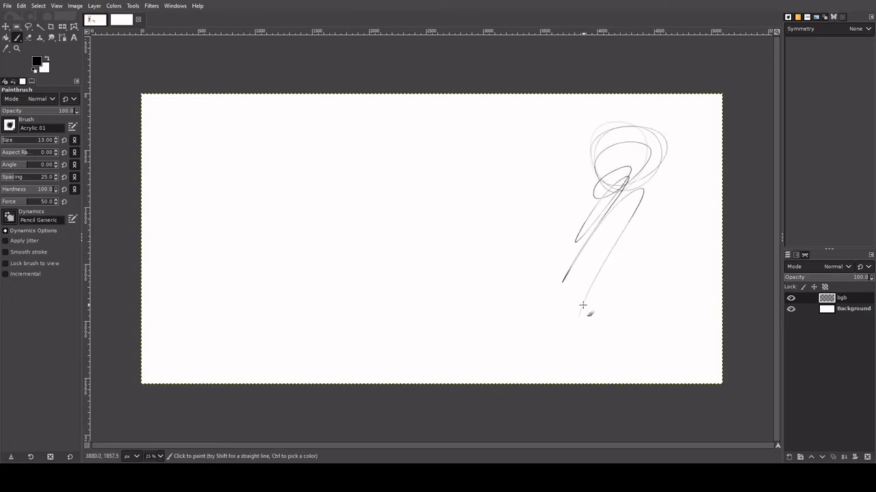
{"action": "key", "text": "ctrl+z"}
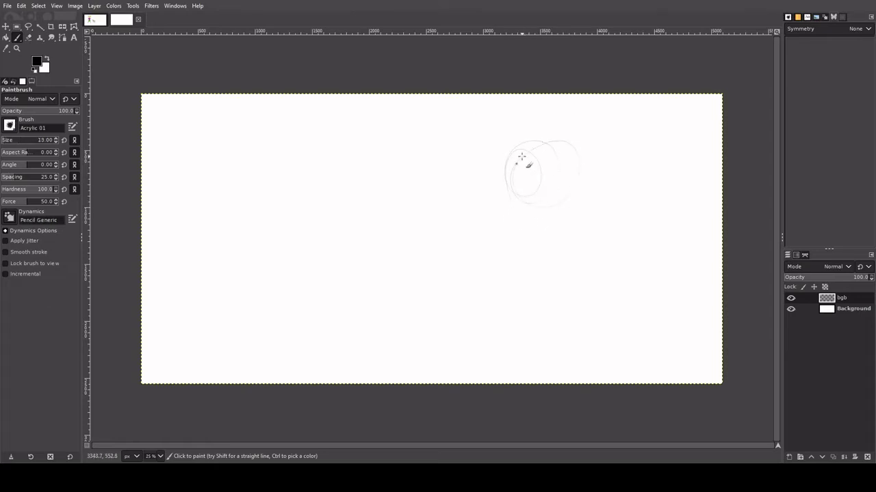
Step: Sketch a figure with an overlapping-circle head, a rounded torso, a shoulder circle and one arm stretched out sideways
{"action": "mouse_move", "coordinate": [522, 157]}
{"action": "left_mouse_down"}
{"action": "mouse_move", "coordinate": [497, 179]}
{"action": "mouse_move", "coordinate": [518, 154]}
{"action": "mouse_move", "coordinate": [532, 188]}
{"action": "mouse_move", "coordinate": [492, 295]}
{"action": "left_mouse_up"}
{"action": "mouse_move", "coordinate": [495, 260]}
{"action": "left_mouse_down"}
{"action": "mouse_move", "coordinate": [503, 332]}
{"action": "mouse_move", "coordinate": [511, 333]}
{"action": "left_mouse_up"}
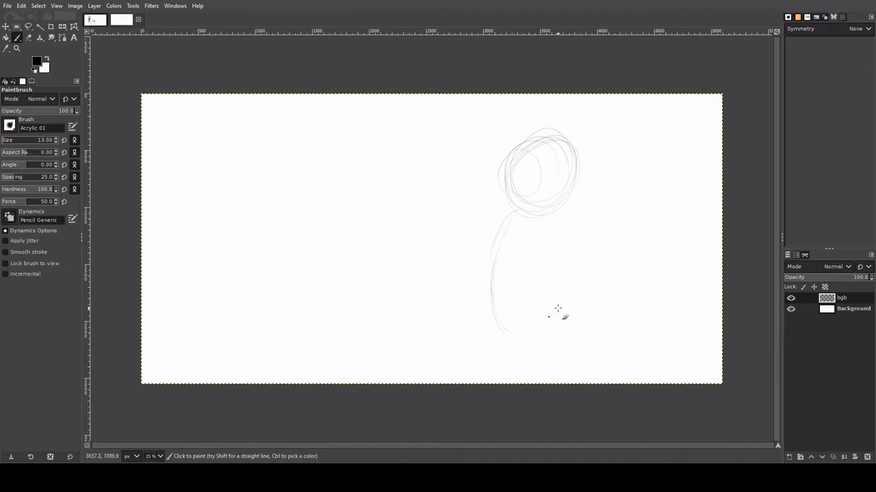
{"action": "mouse_move", "coordinate": [567, 260]}
{"action": "left_mouse_down"}
{"action": "mouse_move", "coordinate": [548, 211]}
{"action": "mouse_move", "coordinate": [554, 280]}
{"action": "mouse_move", "coordinate": [572, 322]}
{"action": "mouse_move", "coordinate": [520, 339]}
{"action": "mouse_move", "coordinate": [492, 307]}
{"action": "mouse_move", "coordinate": [503, 241]}
{"action": "mouse_move", "coordinate": [492, 287]}
{"action": "mouse_move", "coordinate": [495, 249]}
{"action": "mouse_move", "coordinate": [518, 215]}
{"action": "left_mouse_up"}
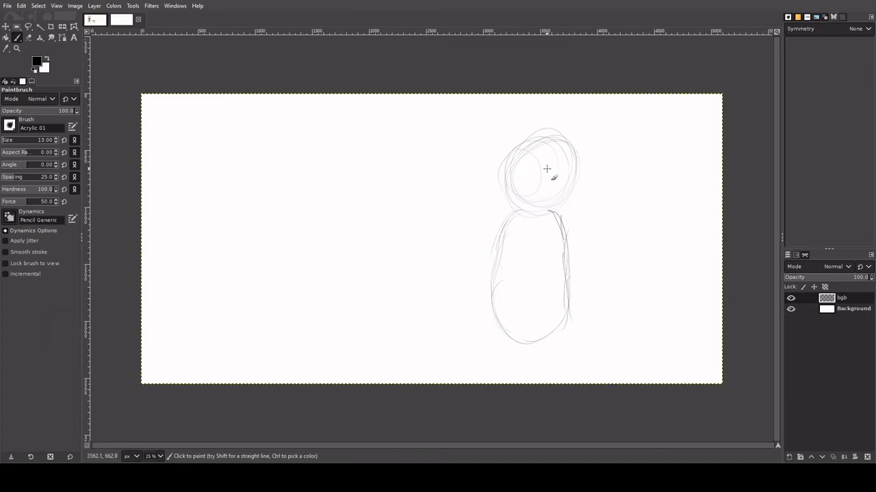
{"action": "mouse_move", "coordinate": [503, 207]}
{"action": "left_mouse_down"}
{"action": "mouse_move", "coordinate": [522, 223]}
{"action": "mouse_move", "coordinate": [498, 219]}
{"action": "mouse_move", "coordinate": [509, 213]}
{"action": "mouse_move", "coordinate": [446, 211]}
{"action": "mouse_move", "coordinate": [406, 195]}
{"action": "mouse_move", "coordinate": [366, 210]}
{"action": "mouse_move", "coordinate": [446, 205]}
{"action": "mouse_move", "coordinate": [501, 233]}
{"action": "mouse_move", "coordinate": [474, 241]}
{"action": "mouse_move", "coordinate": [515, 254]}
{"action": "mouse_move", "coordinate": [394, 223]}
{"action": "left_mouse_up"}
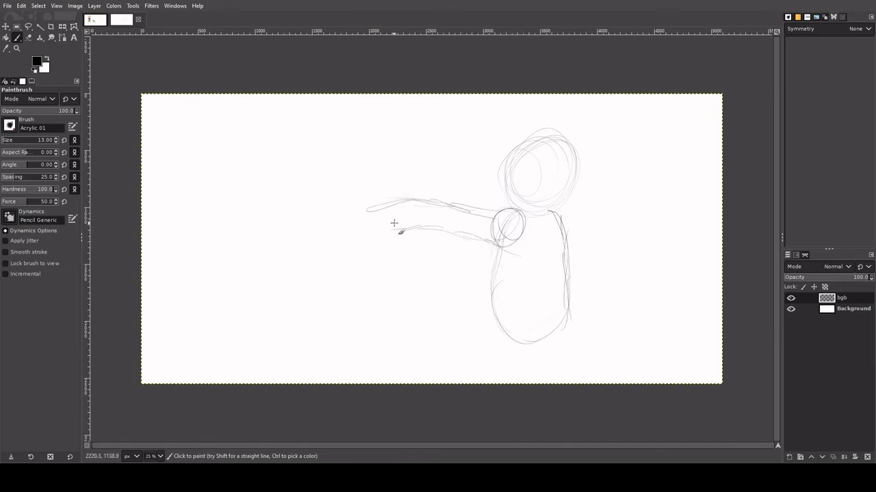
Step: Erase the entire figure with the outstretched arm from the bgb layer
{"action": "key", "text": "shift+e"}
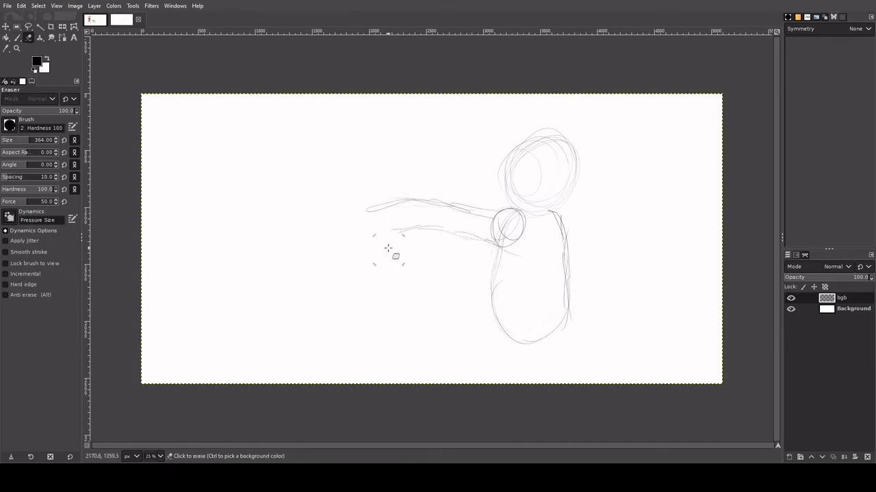
{"action": "mouse_move", "coordinate": [370, 205]}
{"action": "left_mouse_down"}
{"action": "mouse_move", "coordinate": [414, 195]}
{"action": "mouse_move", "coordinate": [451, 236]}
{"action": "left_mouse_up"}
{"action": "mouse_move", "coordinate": [469, 285]}
{"action": "left_mouse_down"}
{"action": "mouse_move", "coordinate": [516, 356]}
{"action": "mouse_move", "coordinate": [555, 355]}
{"action": "mouse_move", "coordinate": [564, 398]}
{"action": "left_mouse_up"}
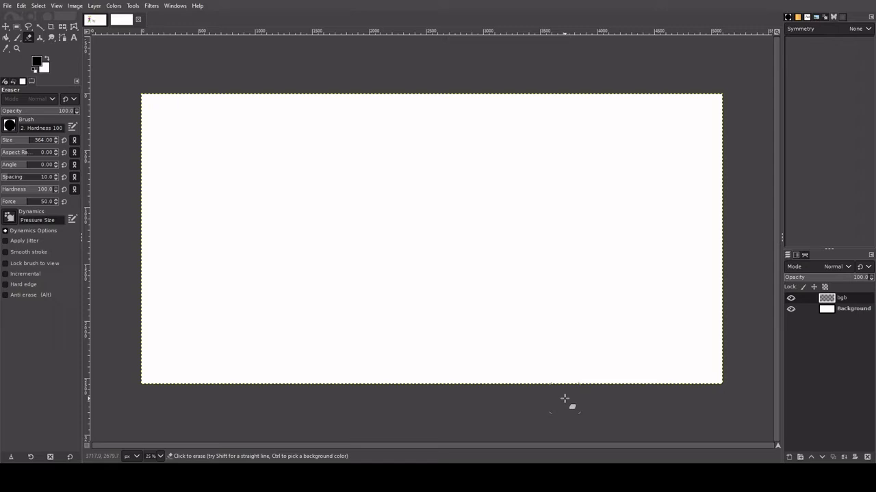
Step: Rough in a new figure with the Paintbrush: circular head, shoulder oval, curved torso and a long arm reaching away from the body
{"action": "key", "text": "p"}
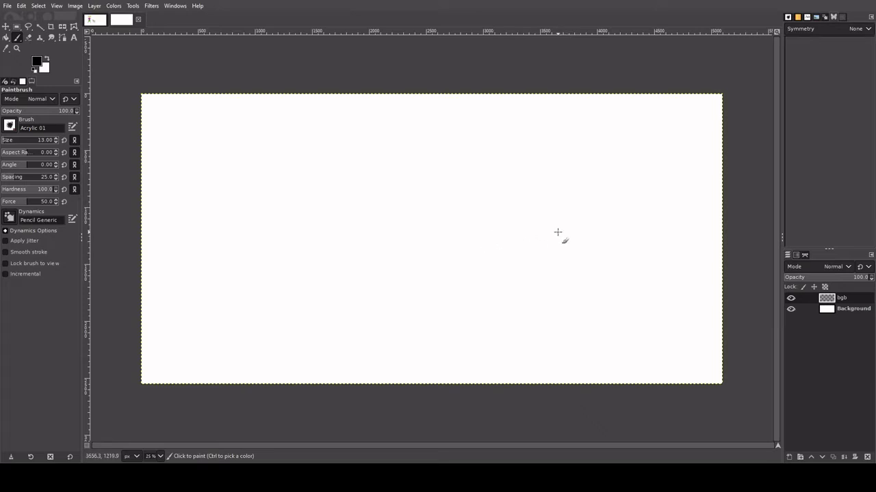
{"action": "mouse_move", "coordinate": [586, 185]}
{"action": "left_mouse_down"}
{"action": "mouse_move", "coordinate": [596, 155]}
{"action": "mouse_move", "coordinate": [608, 159]}
{"action": "mouse_move", "coordinate": [567, 216]}
{"action": "mouse_move", "coordinate": [527, 230]}
{"action": "mouse_move", "coordinate": [576, 199]}
{"action": "mouse_move", "coordinate": [563, 206]}
{"action": "mouse_move", "coordinate": [591, 200]}
{"action": "mouse_move", "coordinate": [595, 228]}
{"action": "mouse_move", "coordinate": [614, 237]}
{"action": "mouse_move", "coordinate": [577, 313]}
{"action": "mouse_move", "coordinate": [579, 333]}
{"action": "mouse_move", "coordinate": [530, 322]}
{"action": "mouse_move", "coordinate": [501, 281]}
{"action": "left_mouse_up"}
{"action": "mouse_move", "coordinate": [543, 197]}
{"action": "left_mouse_down"}
{"action": "mouse_move", "coordinate": [567, 218]}
{"action": "mouse_move", "coordinate": [559, 196]}
{"action": "mouse_move", "coordinate": [430, 172]}
{"action": "mouse_move", "coordinate": [381, 179]}
{"action": "mouse_move", "coordinate": [366, 213]}
{"action": "mouse_move", "coordinate": [380, 220]}
{"action": "mouse_move", "coordinate": [377, 202]}
{"action": "mouse_move", "coordinate": [399, 218]}
{"action": "mouse_move", "coordinate": [453, 193]}
{"action": "mouse_move", "coordinate": [459, 223]}
{"action": "mouse_move", "coordinate": [532, 238]}
{"action": "mouse_move", "coordinate": [492, 222]}
{"action": "mouse_move", "coordinate": [540, 222]}
{"action": "mouse_move", "coordinate": [541, 236]}
{"action": "mouse_move", "coordinate": [439, 202]}
{"action": "mouse_move", "coordinate": [510, 227]}
{"action": "mouse_move", "coordinate": [565, 228]}
{"action": "mouse_move", "coordinate": [569, 201]}
{"action": "mouse_move", "coordinate": [456, 167]}
{"action": "mouse_move", "coordinate": [383, 175]}
{"action": "mouse_move", "coordinate": [372, 201]}
{"action": "mouse_move", "coordinate": [386, 224]}
{"action": "mouse_move", "coordinate": [419, 224]}
{"action": "mouse_move", "coordinate": [428, 200]}
{"action": "mouse_move", "coordinate": [444, 201]}
{"action": "mouse_move", "coordinate": [414, 245]}
{"action": "mouse_move", "coordinate": [359, 292]}
{"action": "left_mouse_up"}
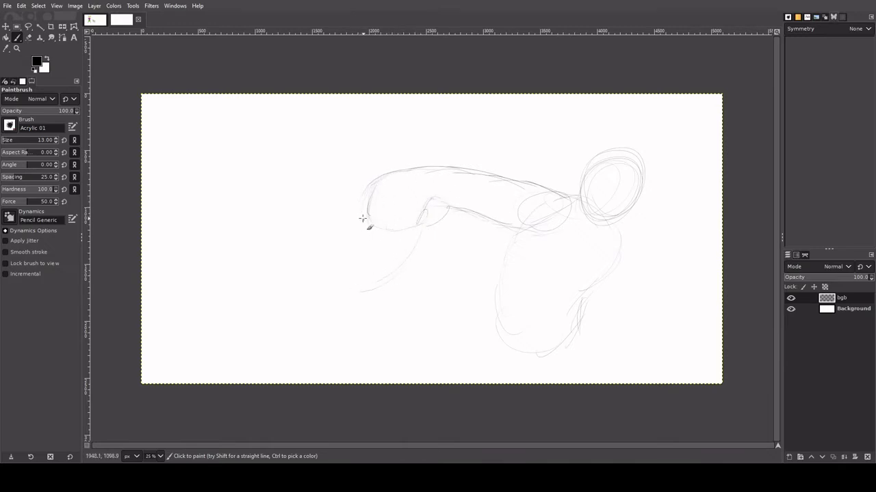
Step: Sketch the outstretched arm's forearm and large hand shape with fingers, and add a small three-lobed butterfly shape above it
{"action": "left_click_drag", "start_coordinate": [365, 220], "coordinate": [376, 281]}
{"action": "mouse_move", "coordinate": [410, 253]}
{"action": "left_mouse_down"}
{"action": "mouse_move", "coordinate": [366, 275]}
{"action": "mouse_move", "coordinate": [321, 219]}
{"action": "mouse_move", "coordinate": [305, 231]}
{"action": "mouse_move", "coordinate": [298, 270]}
{"action": "left_mouse_up"}
{"action": "mouse_move", "coordinate": [359, 275]}
{"action": "left_mouse_down"}
{"action": "mouse_move", "coordinate": [324, 272]}
{"action": "mouse_move", "coordinate": [307, 218]}
{"action": "mouse_move", "coordinate": [322, 215]}
{"action": "mouse_move", "coordinate": [307, 214]}
{"action": "mouse_move", "coordinate": [354, 232]}
{"action": "mouse_move", "coordinate": [372, 258]}
{"action": "mouse_move", "coordinate": [359, 270]}
{"action": "mouse_move", "coordinate": [419, 230]}
{"action": "mouse_move", "coordinate": [407, 259]}
{"action": "mouse_move", "coordinate": [377, 233]}
{"action": "mouse_move", "coordinate": [392, 227]}
{"action": "mouse_move", "coordinate": [376, 243]}
{"action": "left_mouse_up"}
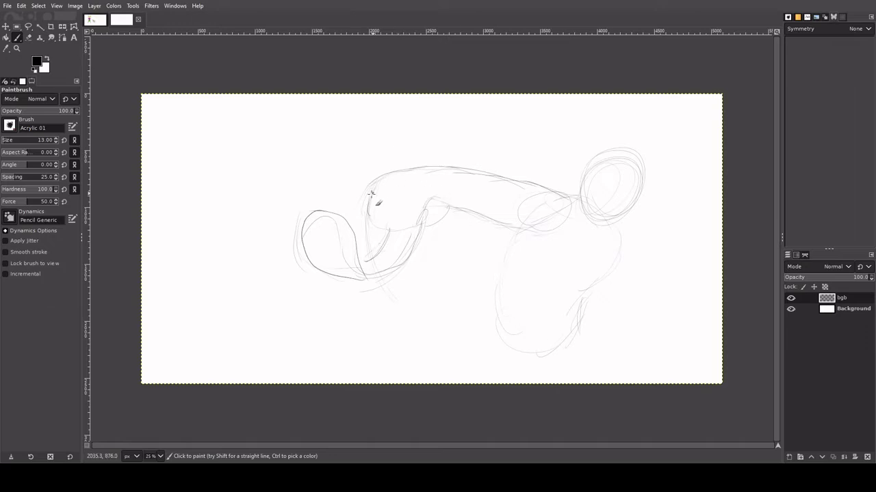
{"action": "mouse_move", "coordinate": [357, 237]}
{"action": "left_mouse_down"}
{"action": "mouse_move", "coordinate": [383, 242]}
{"action": "mouse_move", "coordinate": [395, 267]}
{"action": "mouse_move", "coordinate": [359, 236]}
{"action": "mouse_move", "coordinate": [367, 258]}
{"action": "mouse_move", "coordinate": [372, 250]}
{"action": "mouse_move", "coordinate": [364, 261]}
{"action": "mouse_move", "coordinate": [327, 235]}
{"action": "left_mouse_up"}
{"action": "mouse_move", "coordinate": [255, 180]}
{"action": "left_mouse_down"}
{"action": "mouse_move", "coordinate": [260, 145]}
{"action": "mouse_move", "coordinate": [258, 164]}
{"action": "mouse_move", "coordinate": [276, 146]}
{"action": "mouse_move", "coordinate": [260, 137]}
{"action": "mouse_move", "coordinate": [260, 159]}
{"action": "left_mouse_up"}
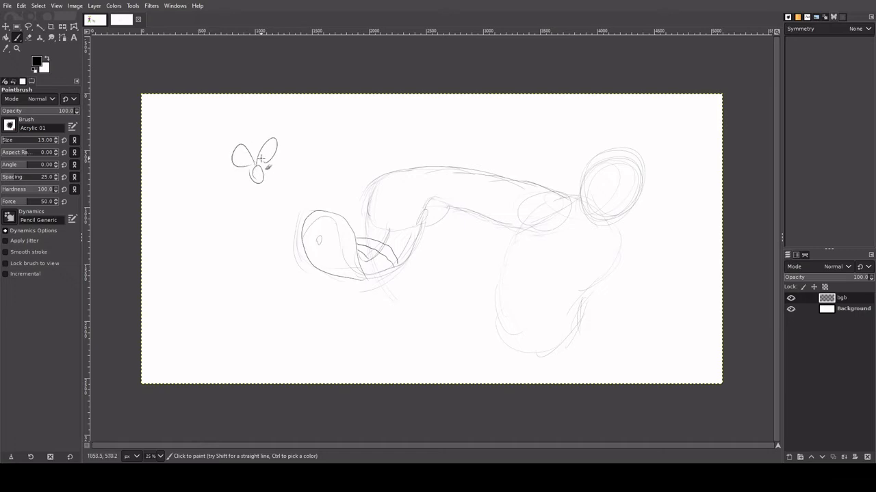
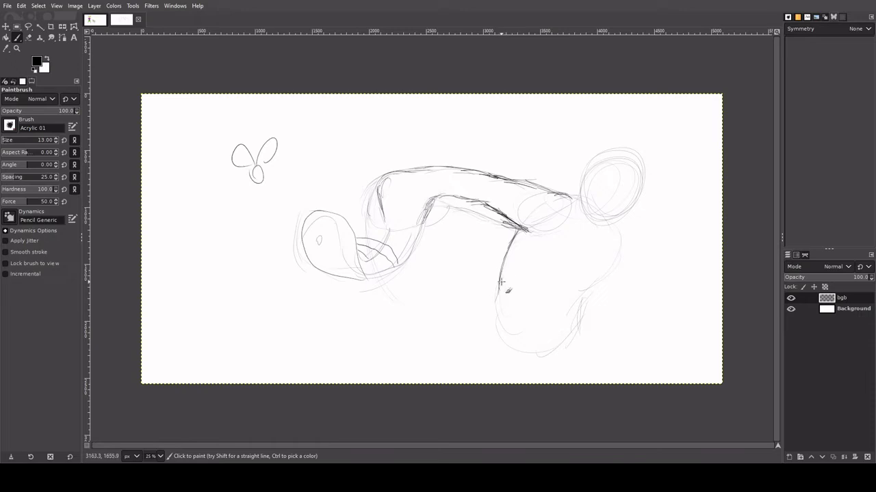
Step: Darken the torso outline and sketch a larger circle around the head
{"action": "mouse_move", "coordinate": [618, 255]}
{"action": "left_mouse_down"}
{"action": "mouse_move", "coordinate": [594, 282]}
{"action": "mouse_move", "coordinate": [576, 330]}
{"action": "mouse_move", "coordinate": [554, 347]}
{"action": "left_mouse_up"}
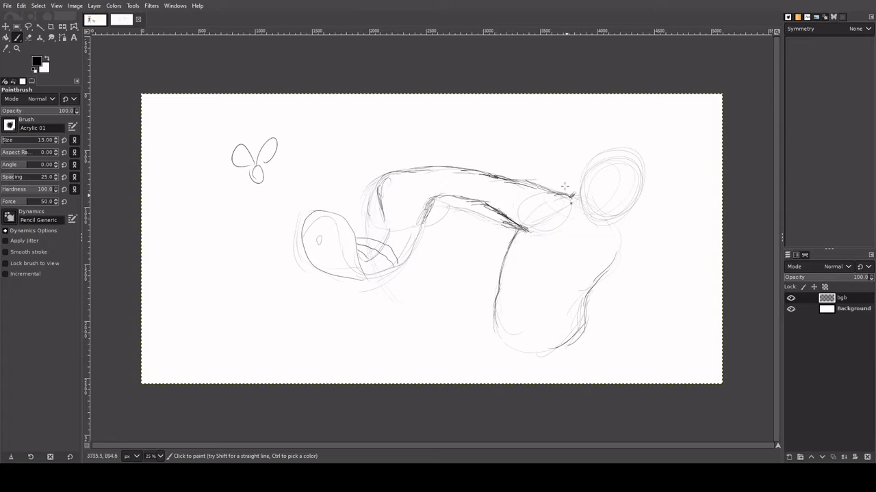
{"action": "mouse_move", "coordinate": [566, 188]}
{"action": "left_mouse_down"}
{"action": "mouse_move", "coordinate": [576, 152]}
{"action": "mouse_move", "coordinate": [620, 135]}
{"action": "mouse_move", "coordinate": [645, 137]}
{"action": "mouse_move", "coordinate": [654, 180]}
{"action": "left_mouse_up"}
{"action": "mouse_move", "coordinate": [583, 145]}
{"action": "left_mouse_down"}
{"action": "mouse_move", "coordinate": [582, 210]}
{"action": "mouse_move", "coordinate": [651, 212]}
{"action": "mouse_move", "coordinate": [633, 220]}
{"action": "mouse_move", "coordinate": [654, 161]}
{"action": "mouse_move", "coordinate": [622, 209]}
{"action": "mouse_move", "coordinate": [648, 226]}
{"action": "mouse_move", "coordinate": [619, 229]}
{"action": "left_mouse_up"}
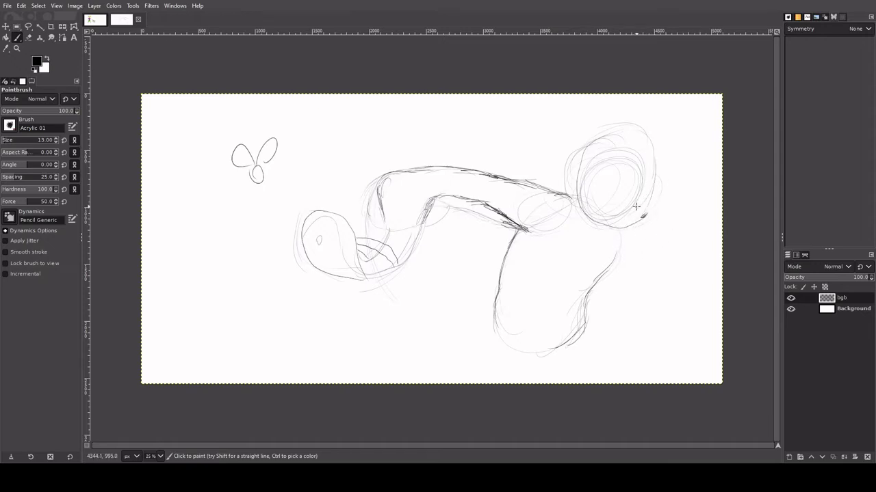
Step: Draw the second arm folded in front of the torso and outline the forearm rising to the chin
{"action": "mouse_move", "coordinate": [625, 230]}
{"action": "left_mouse_down"}
{"action": "mouse_move", "coordinate": [630, 285]}
{"action": "mouse_move", "coordinate": [625, 294]}
{"action": "mouse_move", "coordinate": [597, 289]}
{"action": "mouse_move", "coordinate": [632, 293]}
{"action": "mouse_move", "coordinate": [611, 250]}
{"action": "left_mouse_up"}
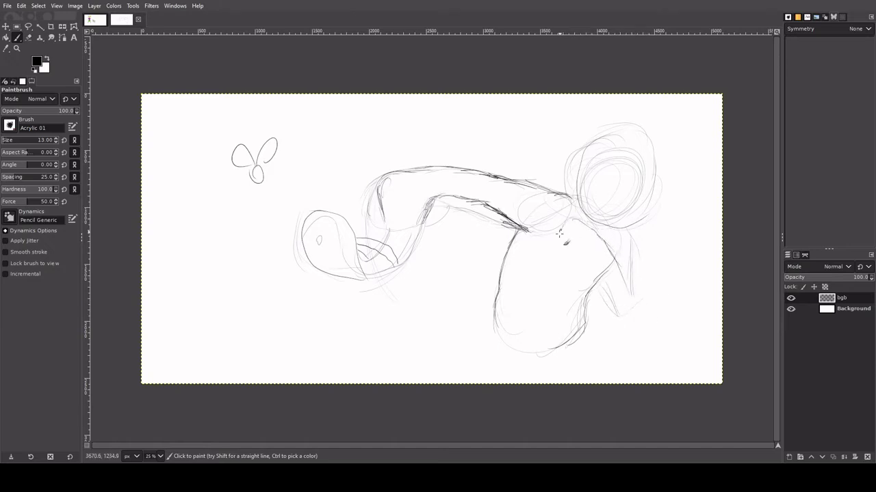
{"action": "left_click_drag", "start_coordinate": [559, 257], "coordinate": [576, 218]}
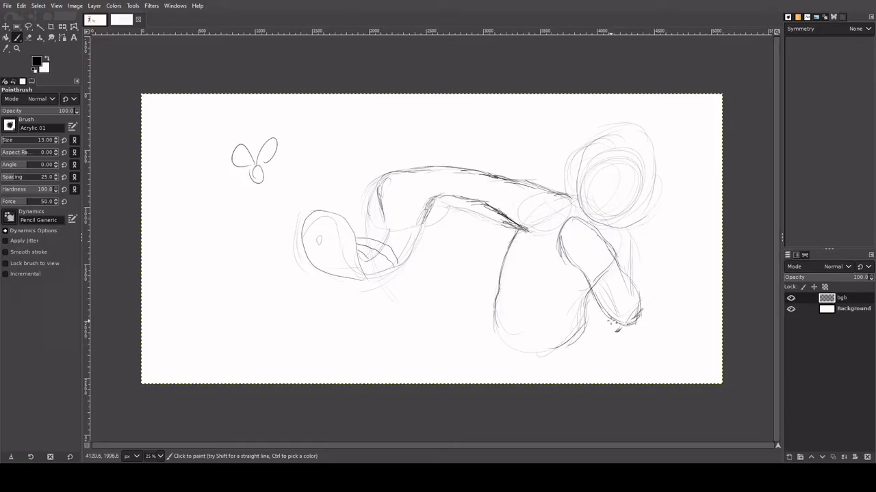
{"action": "mouse_move", "coordinate": [622, 331]}
{"action": "left_mouse_down"}
{"action": "mouse_move", "coordinate": [565, 255]}
{"action": "mouse_move", "coordinate": [565, 222]}
{"action": "mouse_move", "coordinate": [576, 219]}
{"action": "mouse_move", "coordinate": [599, 235]}
{"action": "mouse_move", "coordinate": [639, 314]}
{"action": "left_mouse_up"}
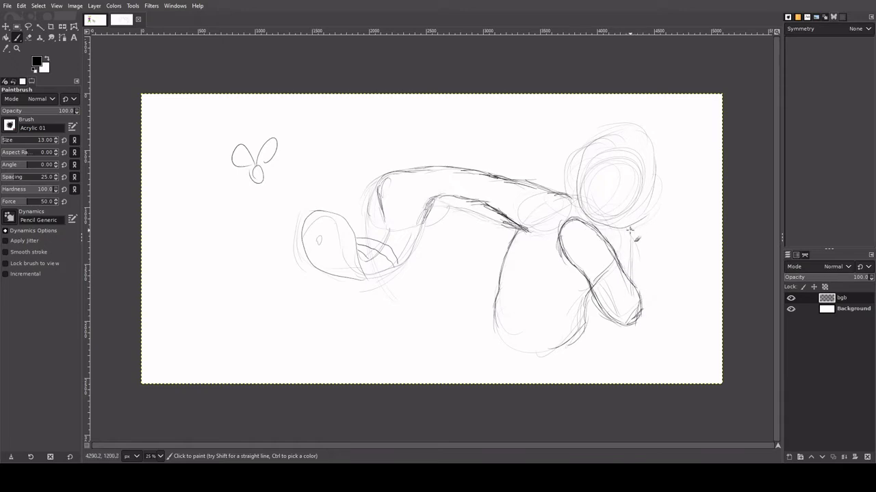
{"action": "left_click_drag", "start_coordinate": [629, 231], "coordinate": [640, 301]}
{"action": "mouse_move", "coordinate": [629, 241]}
{"action": "left_mouse_down"}
{"action": "mouse_move", "coordinate": [637, 276]}
{"action": "mouse_move", "coordinate": [635, 247]}
{"action": "left_mouse_up"}
Step: Define the head with a darker round outline using repeated strokes over the rough circles
{"action": "mouse_move", "coordinate": [575, 198]}
{"action": "left_mouse_down"}
{"action": "mouse_move", "coordinate": [580, 176]}
{"action": "mouse_move", "coordinate": [586, 146]}
{"action": "mouse_move", "coordinate": [577, 197]}
{"action": "mouse_move", "coordinate": [589, 145]}
{"action": "mouse_move", "coordinate": [587, 163]}
{"action": "mouse_move", "coordinate": [612, 147]}
{"action": "mouse_move", "coordinate": [653, 147]}
{"action": "mouse_move", "coordinate": [667, 178]}
{"action": "mouse_move", "coordinate": [629, 228]}
{"action": "left_mouse_up"}
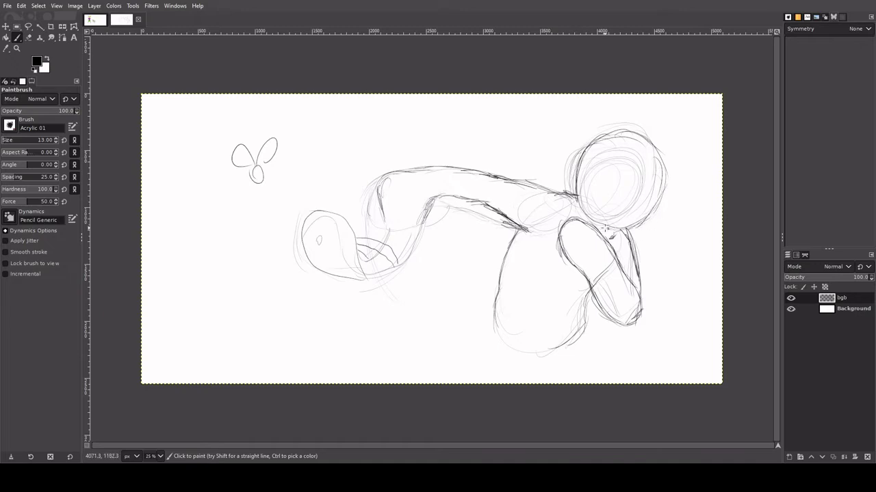
{"action": "left_click_drag", "start_coordinate": [576, 186], "coordinate": [587, 218]}
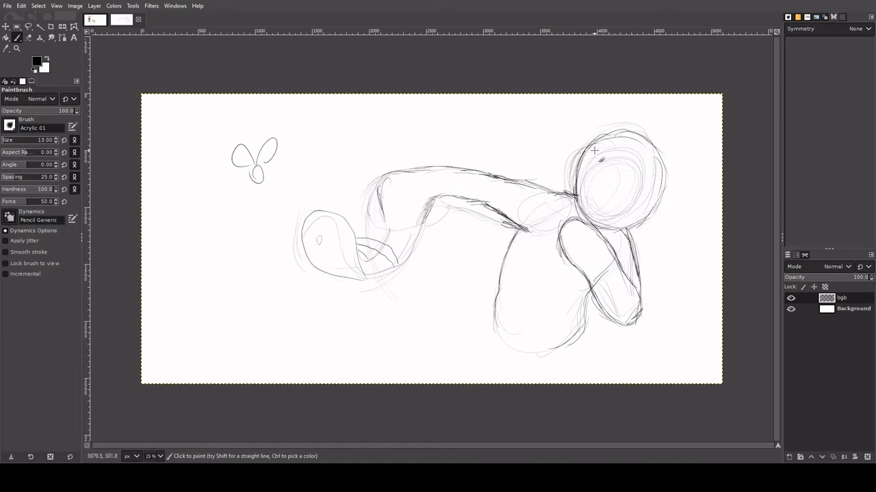
{"action": "left_click_drag", "start_coordinate": [665, 182], "coordinate": [644, 216]}
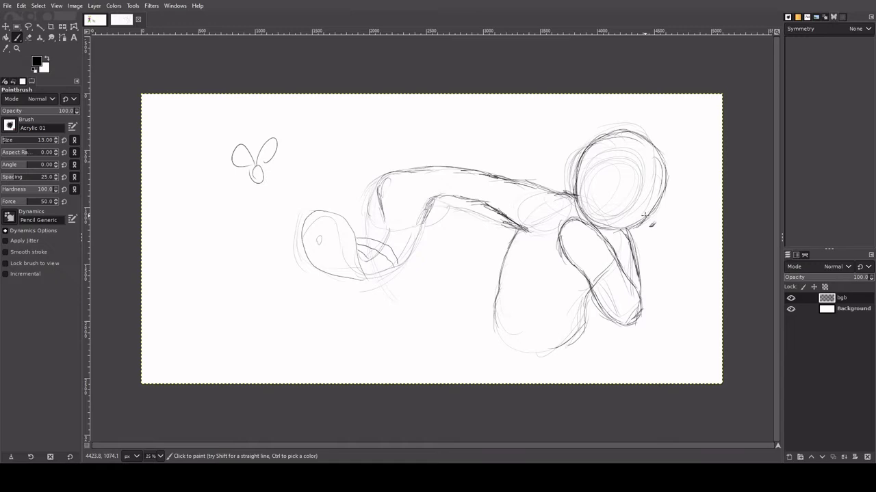
Step: Draw the spreading lower-body lines from both sides of the waist down to the canvas's bottom edge
{"action": "mouse_move", "coordinate": [495, 314]}
{"action": "left_mouse_down"}
{"action": "mouse_move", "coordinate": [493, 341]}
{"action": "mouse_move", "coordinate": [489, 333]}
{"action": "mouse_move", "coordinate": [484, 343]}
{"action": "mouse_move", "coordinate": [490, 330]}
{"action": "mouse_move", "coordinate": [478, 373]}
{"action": "left_mouse_up"}
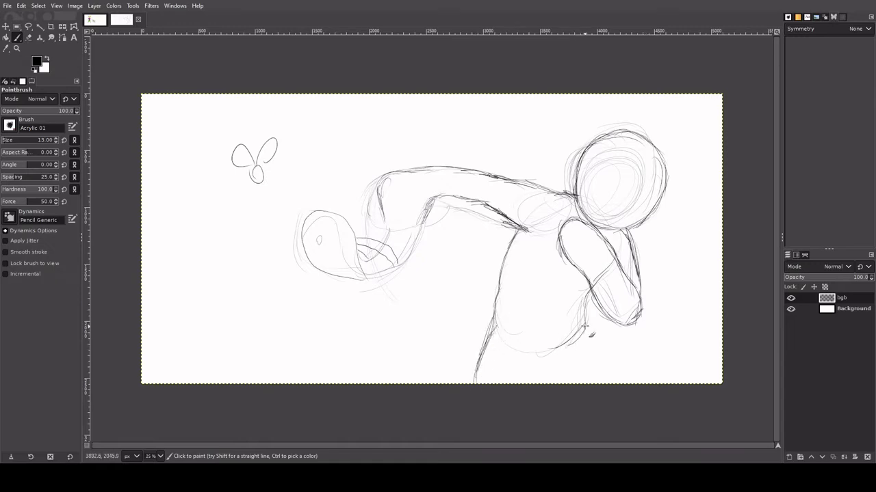
{"action": "left_click_drag", "start_coordinate": [585, 327], "coordinate": [638, 395]}
{"action": "mouse_move", "coordinate": [587, 319]}
{"action": "left_mouse_down"}
{"action": "mouse_move", "coordinate": [610, 372]}
{"action": "mouse_move", "coordinate": [640, 400]}
{"action": "left_mouse_up"}
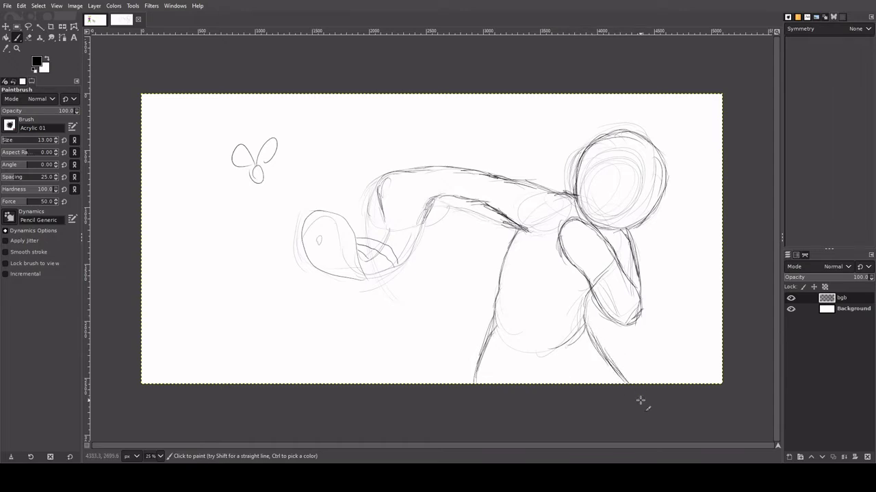
Step: Sketch narrow strands rising from the top of the head and large sweeping curves on both sides of it
{"action": "mouse_move", "coordinate": [620, 119]}
{"action": "left_mouse_down"}
{"action": "mouse_move", "coordinate": [612, 102]}
{"action": "mouse_move", "coordinate": [582, 86]}
{"action": "left_mouse_up"}
{"action": "left_click_drag", "start_coordinate": [504, 88], "coordinate": [461, 141]}
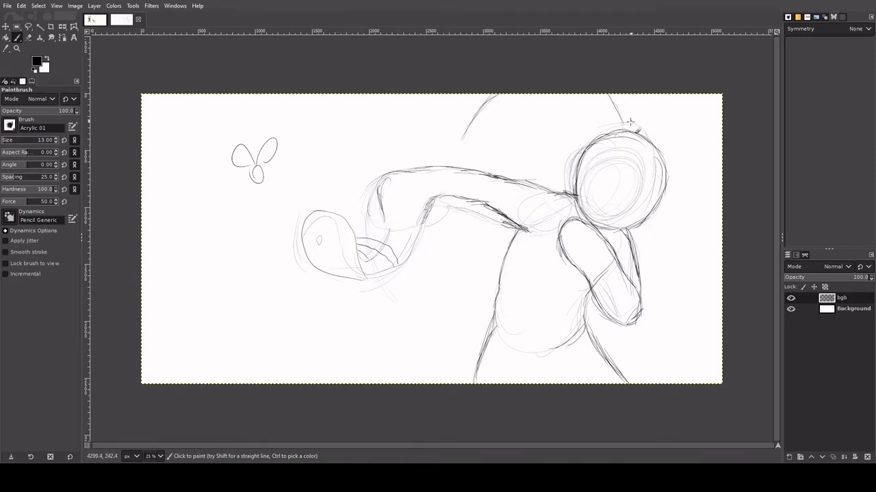
{"action": "left_click_drag", "start_coordinate": [628, 126], "coordinate": [631, 94]}
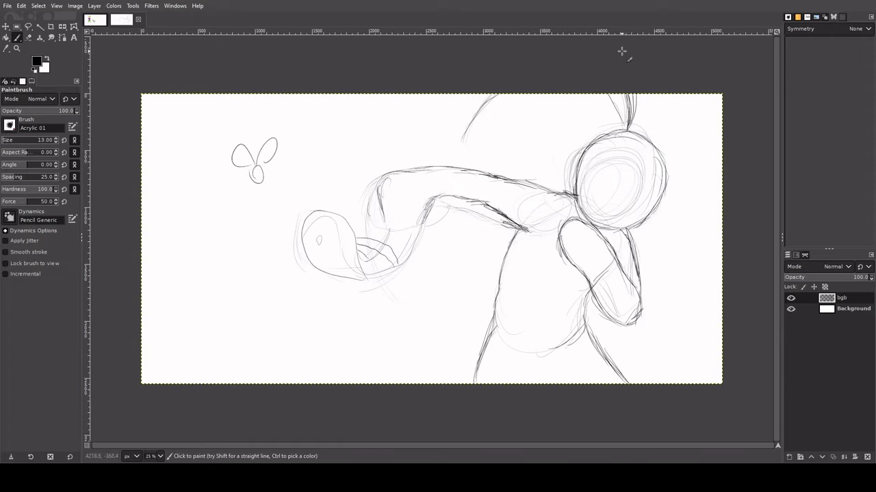
{"action": "left_click_drag", "start_coordinate": [650, 124], "coordinate": [699, 116]}
{"action": "mouse_move", "coordinate": [727, 219]}
{"action": "left_mouse_down"}
{"action": "mouse_move", "coordinate": [696, 244]}
{"action": "mouse_move", "coordinate": [718, 217]}
{"action": "mouse_move", "coordinate": [691, 294]}
{"action": "left_mouse_up"}
{"action": "left_click_drag", "start_coordinate": [637, 130], "coordinate": [644, 95]}
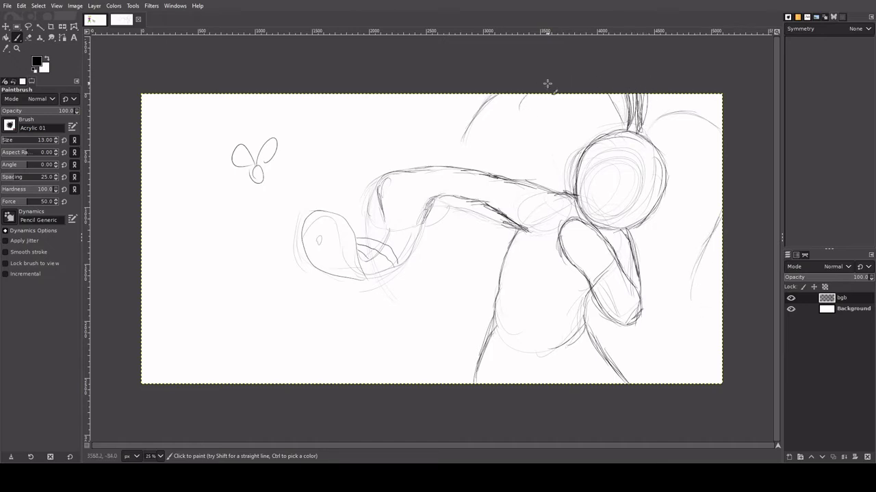
{"action": "mouse_move", "coordinate": [526, 97]}
{"action": "left_mouse_down"}
{"action": "mouse_move", "coordinate": [513, 147]}
{"action": "mouse_move", "coordinate": [539, 116]}
{"action": "mouse_move", "coordinate": [557, 172]}
{"action": "mouse_move", "coordinate": [534, 164]}
{"action": "mouse_move", "coordinate": [533, 150]}
{"action": "mouse_move", "coordinate": [577, 180]}
{"action": "mouse_move", "coordinate": [530, 151]}
{"action": "left_mouse_up"}
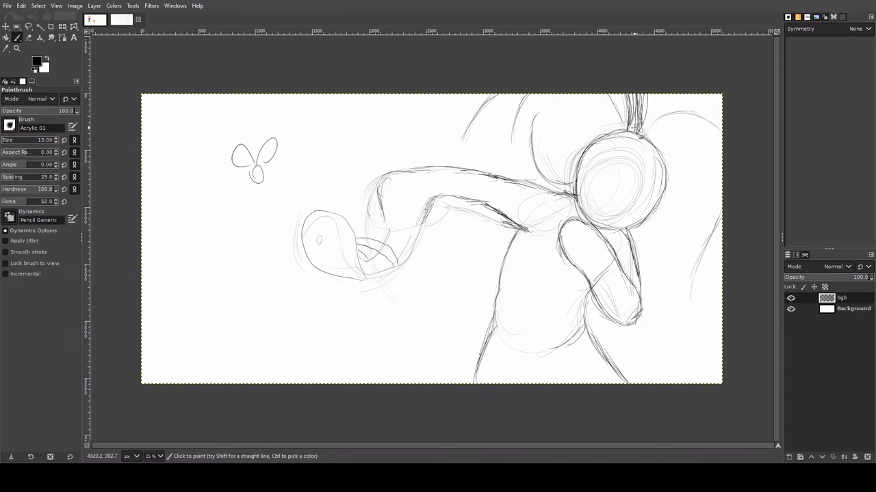
{"action": "left_click_drag", "start_coordinate": [640, 128], "coordinate": [634, 90]}
Step: Erase the outermost hair strand and the extra strands above the head, then sketch pointed tips closing the two large hair shapes
{"action": "key", "text": "shift+e"}
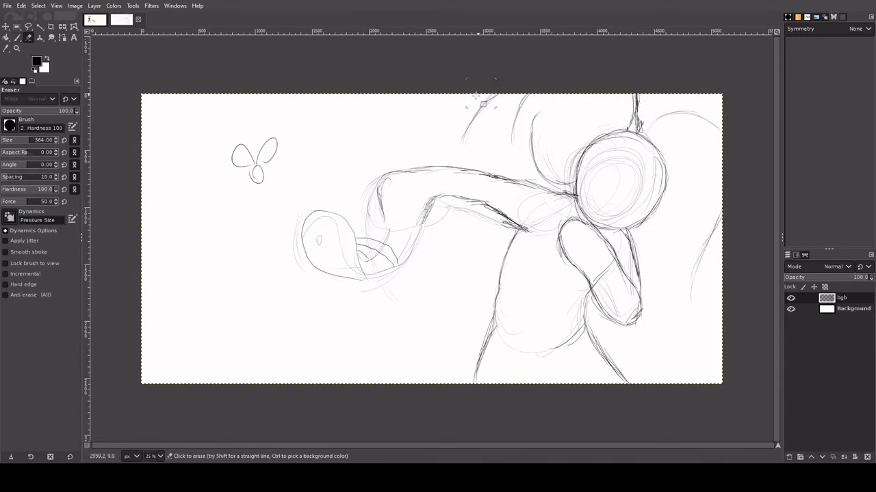
{"action": "mouse_move", "coordinate": [483, 104]}
{"action": "left_mouse_down"}
{"action": "mouse_move", "coordinate": [472, 133]}
{"action": "mouse_move", "coordinate": [472, 119]}
{"action": "left_mouse_up"}
{"action": "key", "text": "p"}
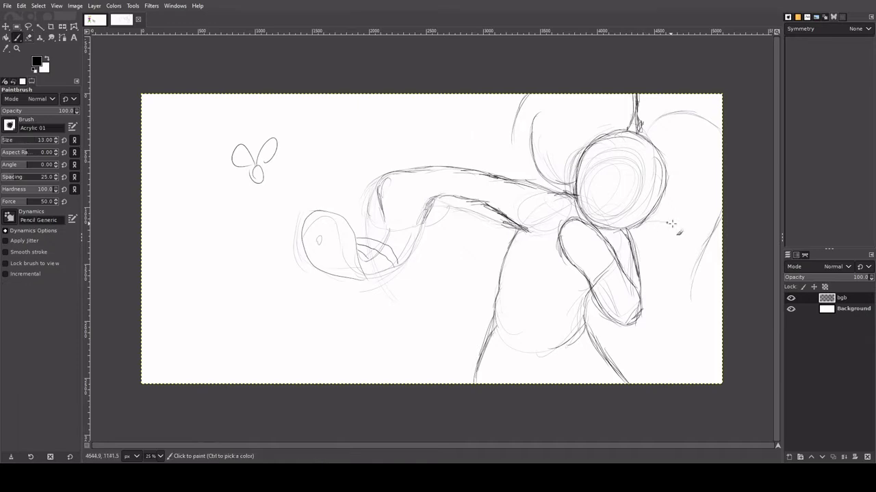
{"action": "mouse_move", "coordinate": [664, 227]}
{"action": "left_mouse_down"}
{"action": "mouse_move", "coordinate": [684, 262]}
{"action": "mouse_move", "coordinate": [689, 244]}
{"action": "mouse_move", "coordinate": [699, 302]}
{"action": "left_mouse_up"}
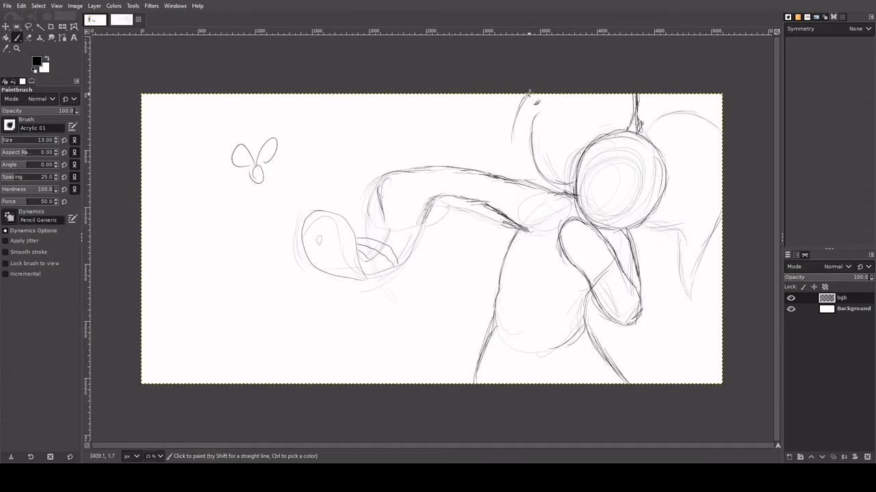
{"action": "mouse_move", "coordinate": [482, 145]}
{"action": "left_mouse_down"}
{"action": "mouse_move", "coordinate": [535, 141]}
{"action": "mouse_move", "coordinate": [502, 148]}
{"action": "left_mouse_up"}
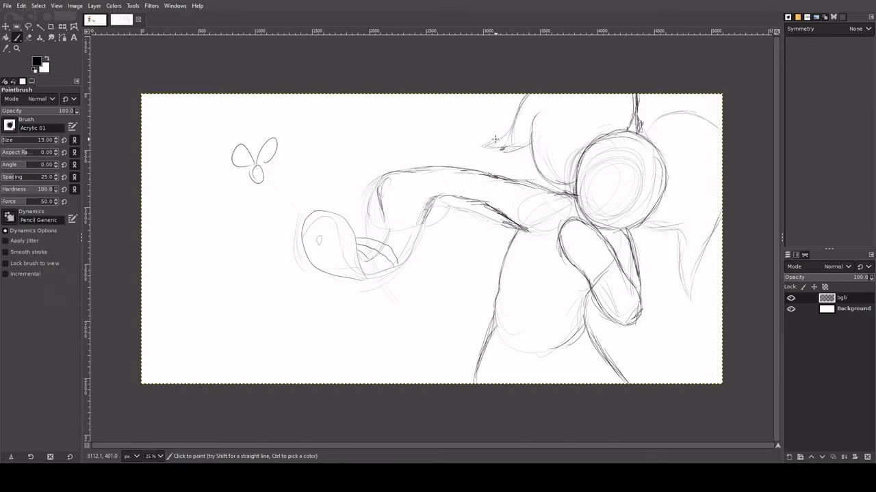
Step: Draw a curved waistline across the torso and sketch puffed, frilled sleeves at both shoulders
{"action": "mouse_move", "coordinate": [499, 314]}
{"action": "left_mouse_down"}
{"action": "mouse_move", "coordinate": [578, 312]}
{"action": "mouse_move", "coordinate": [497, 313]}
{"action": "mouse_move", "coordinate": [579, 311]}
{"action": "left_mouse_up"}
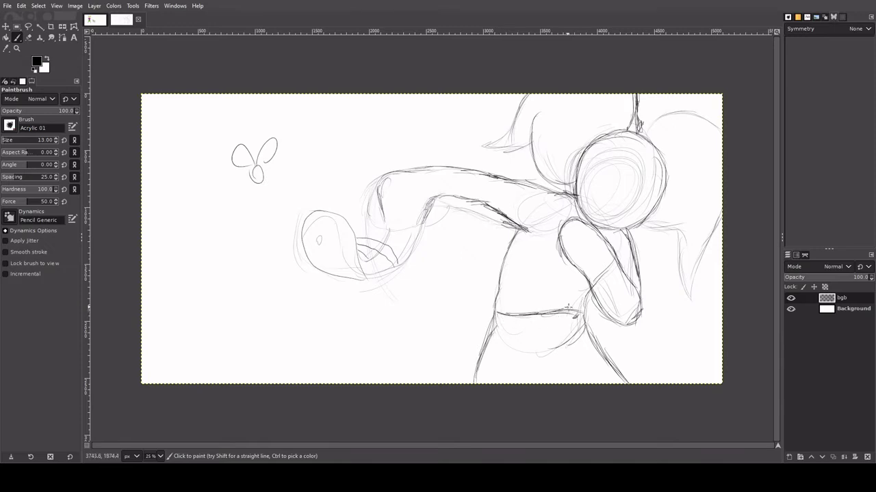
{"action": "mouse_move", "coordinate": [560, 192]}
{"action": "left_mouse_down"}
{"action": "mouse_move", "coordinate": [548, 227]}
{"action": "mouse_move", "coordinate": [562, 194]}
{"action": "mouse_move", "coordinate": [551, 180]}
{"action": "mouse_move", "coordinate": [519, 177]}
{"action": "mouse_move", "coordinate": [502, 197]}
{"action": "mouse_move", "coordinate": [515, 191]}
{"action": "mouse_move", "coordinate": [524, 239]}
{"action": "left_mouse_up"}
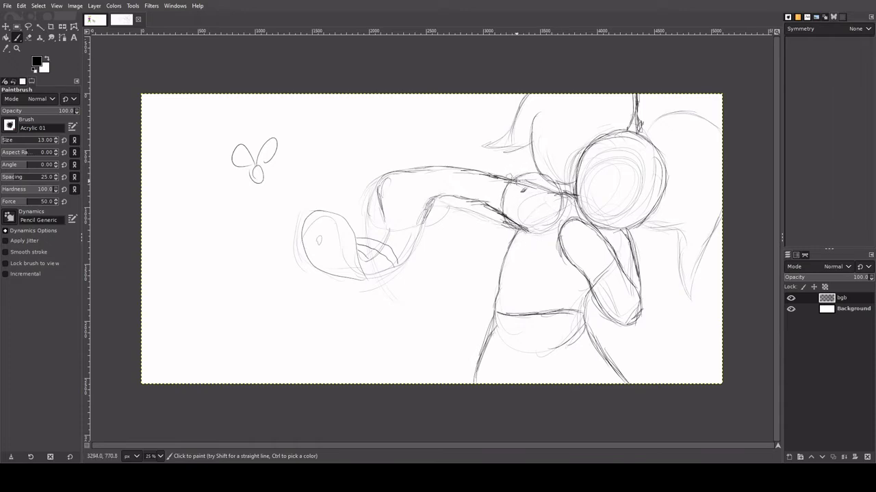
{"action": "mouse_move", "coordinate": [523, 186]}
{"action": "left_mouse_down"}
{"action": "mouse_move", "coordinate": [515, 224]}
{"action": "mouse_move", "coordinate": [504, 222]}
{"action": "mouse_move", "coordinate": [525, 221]}
{"action": "mouse_move", "coordinate": [537, 184]}
{"action": "left_mouse_up"}
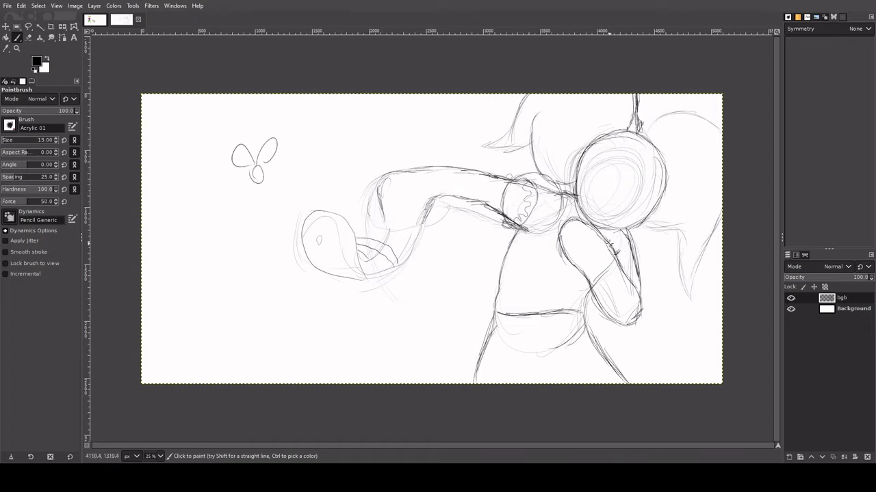
{"action": "mouse_move", "coordinate": [610, 244]}
{"action": "left_mouse_down"}
{"action": "mouse_move", "coordinate": [633, 236]}
{"action": "mouse_move", "coordinate": [653, 249]}
{"action": "mouse_move", "coordinate": [656, 265]}
{"action": "mouse_move", "coordinate": [639, 268]}
{"action": "mouse_move", "coordinate": [653, 286]}
{"action": "mouse_move", "coordinate": [622, 287]}
{"action": "left_mouse_up"}
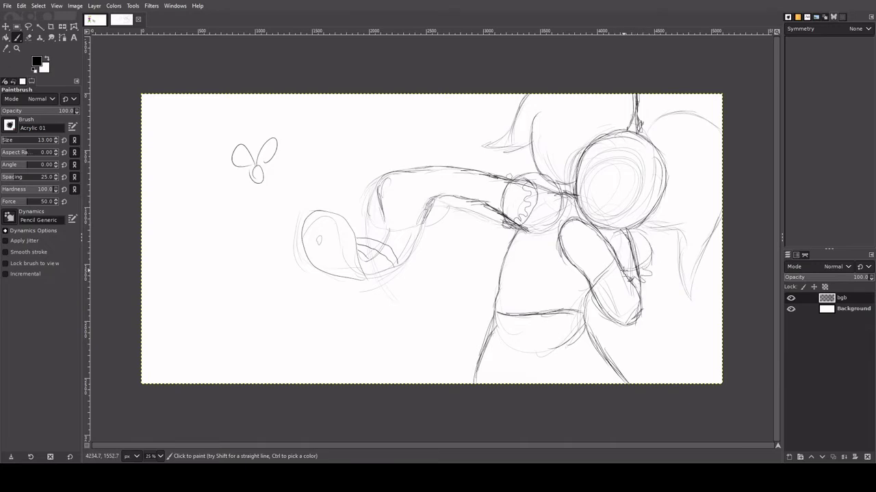
Step: Draw curved bands across the torso above the waistline and erase the middle one
{"action": "left_click_drag", "start_coordinate": [507, 288], "coordinate": [577, 293]}
{"action": "left_click_drag", "start_coordinate": [507, 268], "coordinate": [586, 279]}
{"action": "left_click_drag", "start_coordinate": [510, 251], "coordinate": [569, 262]}
{"action": "left_click_drag", "start_coordinate": [506, 254], "coordinate": [557, 249]}
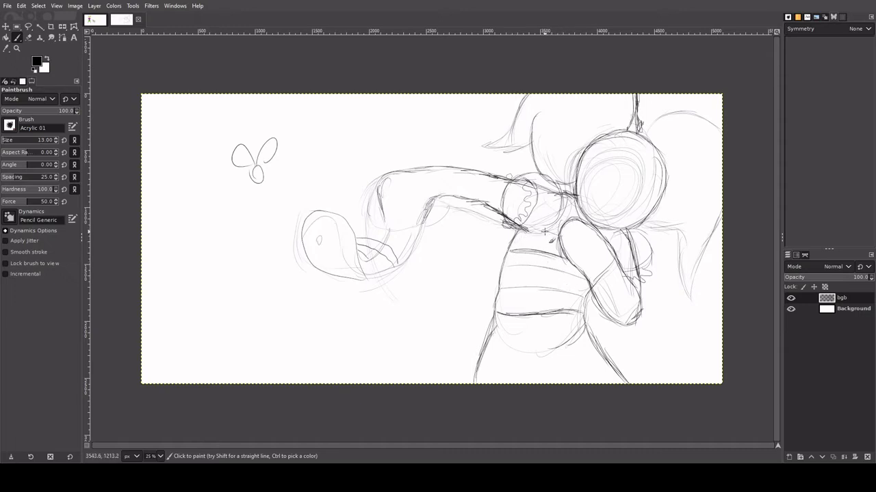
{"action": "key", "text": "shift+e"}
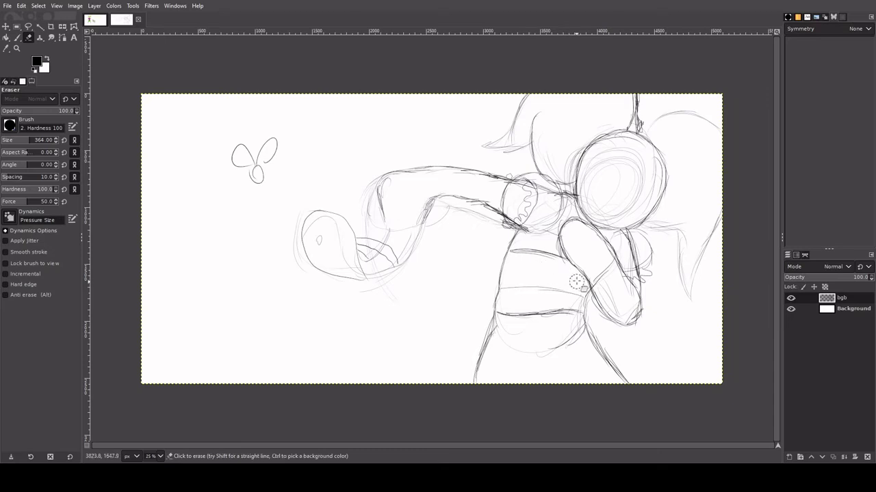
{"action": "key", "text": "p"}
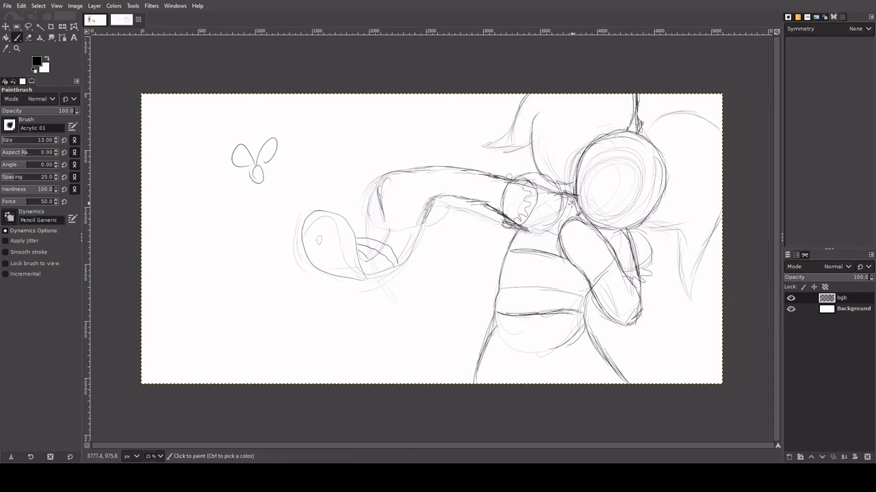
Step: Add small round necklace beads on both sides of the neck and darken the inner elbow line of the outstretched arm
{"action": "left_click_drag", "start_coordinate": [579, 197], "coordinate": [583, 210]}
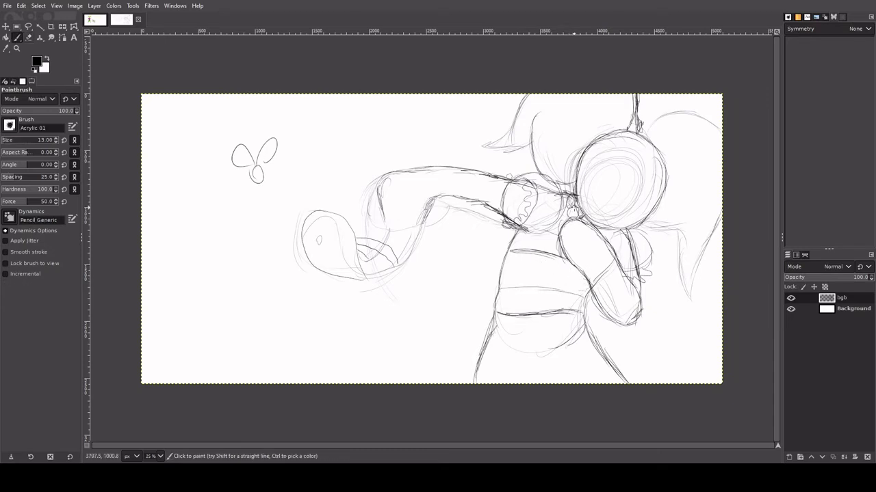
{"action": "left_click_drag", "start_coordinate": [627, 238], "coordinate": [616, 235]}
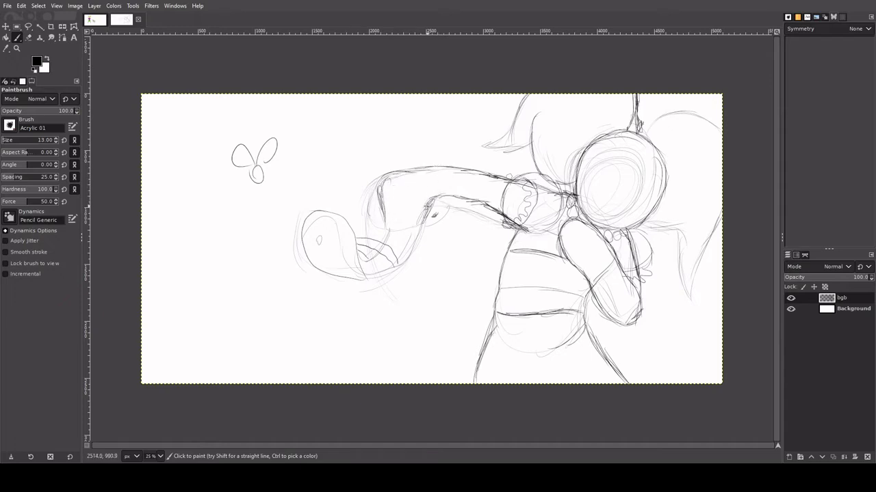
{"action": "left_click_drag", "start_coordinate": [433, 198], "coordinate": [427, 210]}
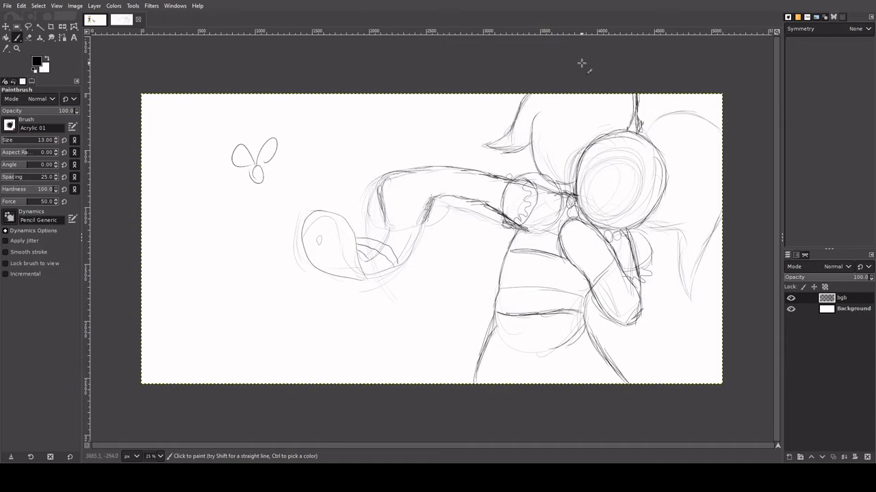
Step: Rework the hair above the head by erasing the straight strands and drawing darker, fuller outlines for both pigtails
{"action": "mouse_move", "coordinate": [636, 121]}
{"action": "left_mouse_down"}
{"action": "mouse_move", "coordinate": [640, 99]}
{"action": "mouse_move", "coordinate": [634, 129]}
{"action": "mouse_move", "coordinate": [630, 105]}
{"action": "left_mouse_up"}
{"action": "key", "text": "shift+e"}
{"action": "key", "text": "p"}
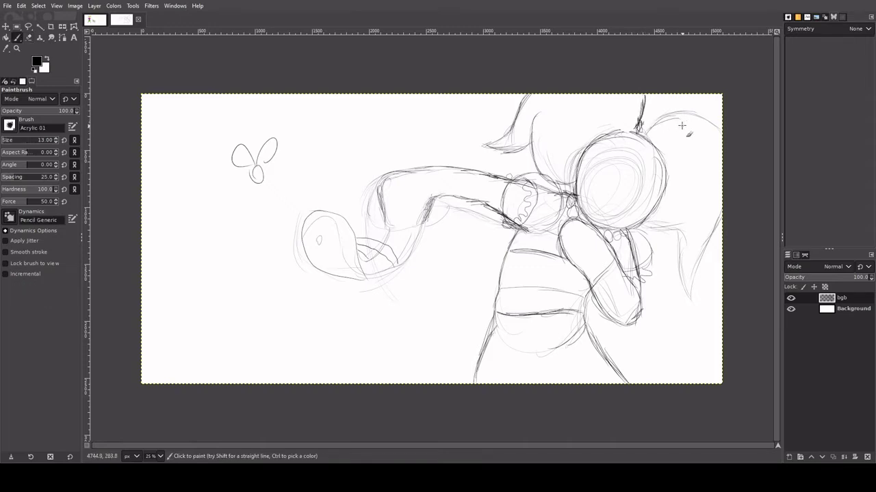
{"action": "left_click_drag", "start_coordinate": [637, 124], "coordinate": [639, 101]}
{"action": "left_click_drag", "start_coordinate": [640, 95], "coordinate": [646, 124]}
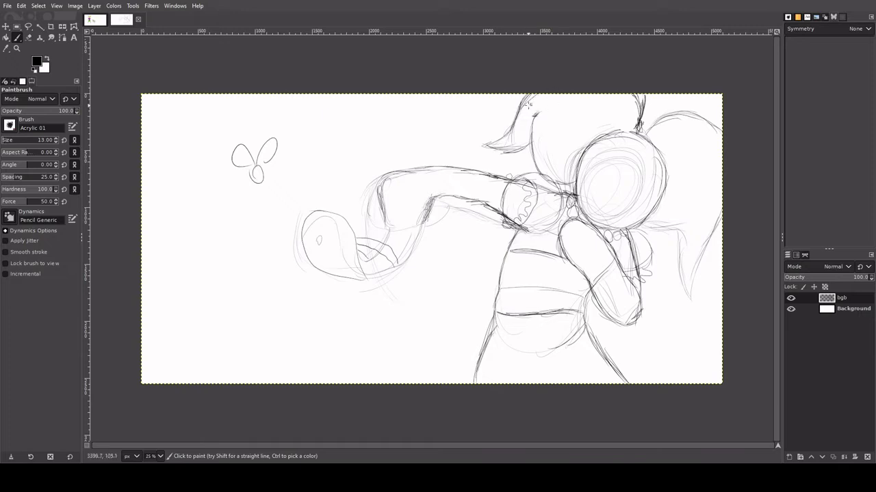
{"action": "mouse_move", "coordinate": [517, 111]}
{"action": "left_mouse_down"}
{"action": "mouse_move", "coordinate": [538, 94]}
{"action": "mouse_move", "coordinate": [510, 139]}
{"action": "left_mouse_up"}
{"action": "key", "text": "shift+e"}
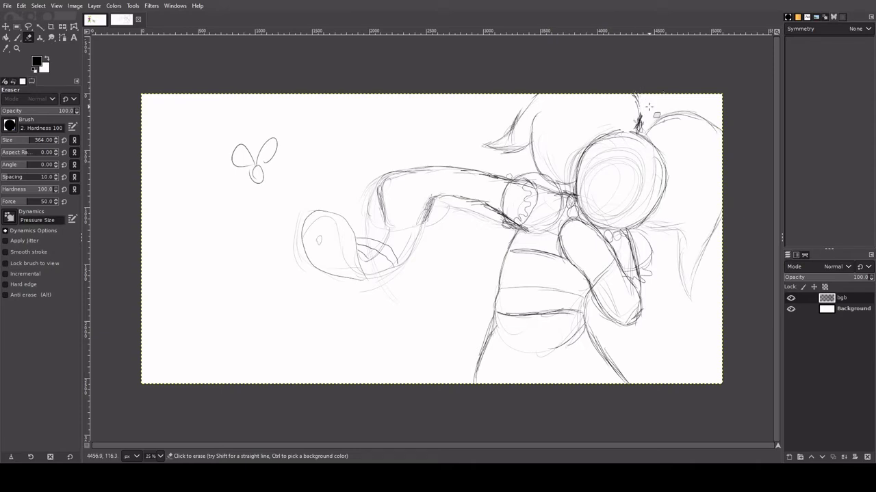
{"action": "key", "text": "p"}
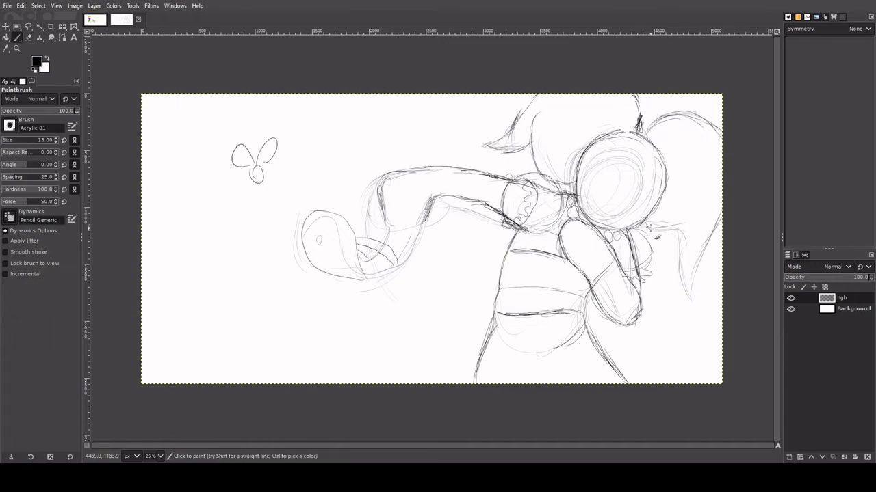
Step: Erase the overlapping arm and torso construction lines inside both puffed sleeves
{"action": "key", "text": "shift+e"}
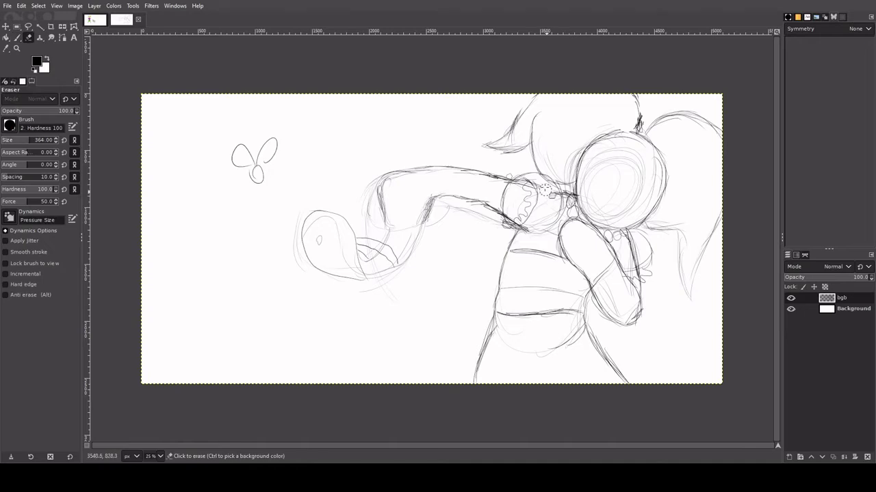
{"action": "left_click_drag", "start_coordinate": [517, 186], "coordinate": [505, 206]}
{"action": "left_click_drag", "start_coordinate": [632, 252], "coordinate": [631, 245]}
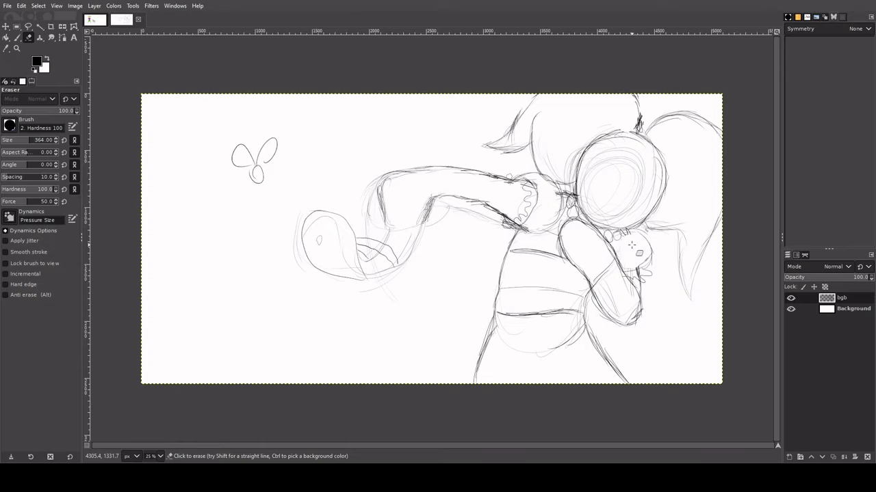
{"action": "key", "text": "p"}
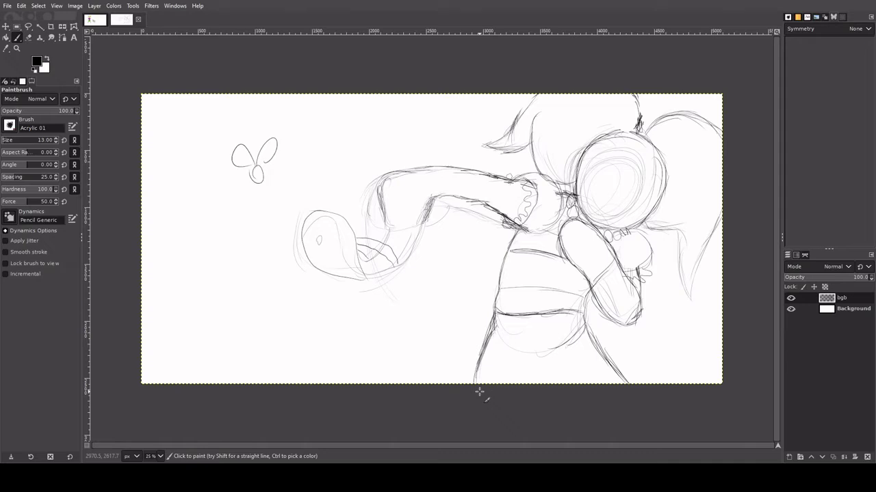
Step: Erase the construction lines crossing the folded arm and redraw the inner cuff line of the outstretched arm's sleeve
{"action": "key", "text": "shift+e"}
{"action": "left_click_drag", "start_coordinate": [614, 307], "coordinate": [611, 279]}
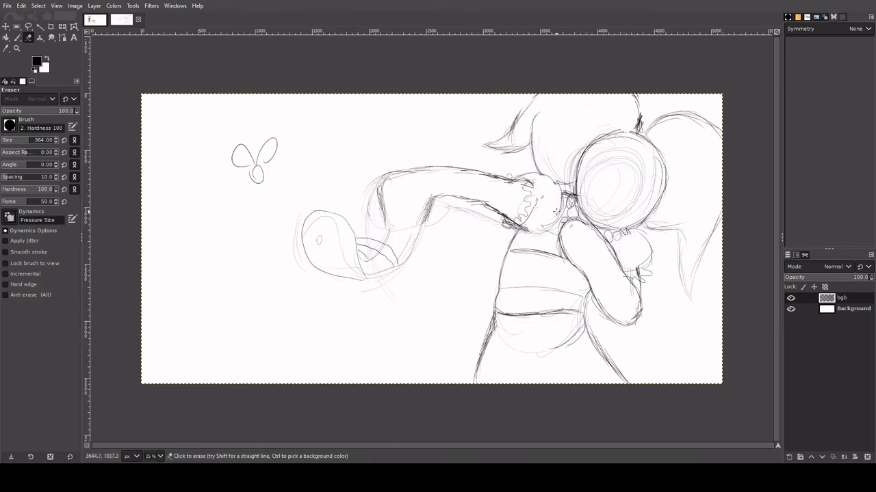
{"action": "key", "text": "p"}
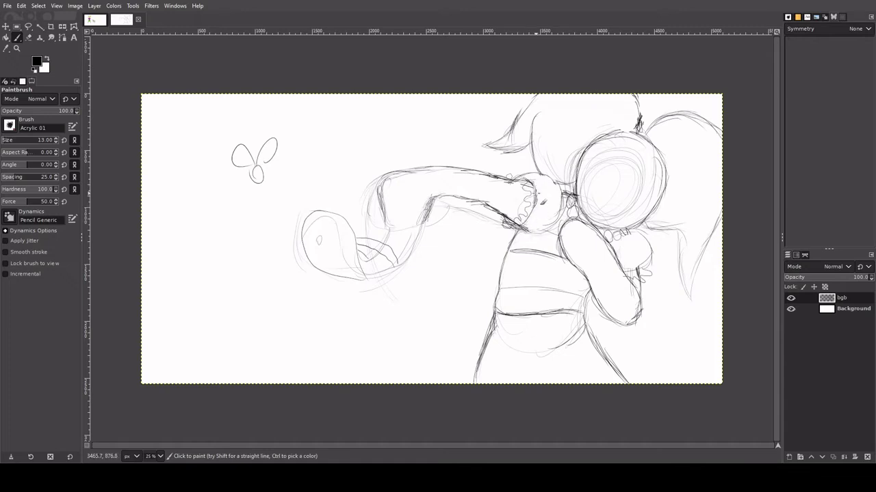
{"action": "key", "text": "shift+e"}
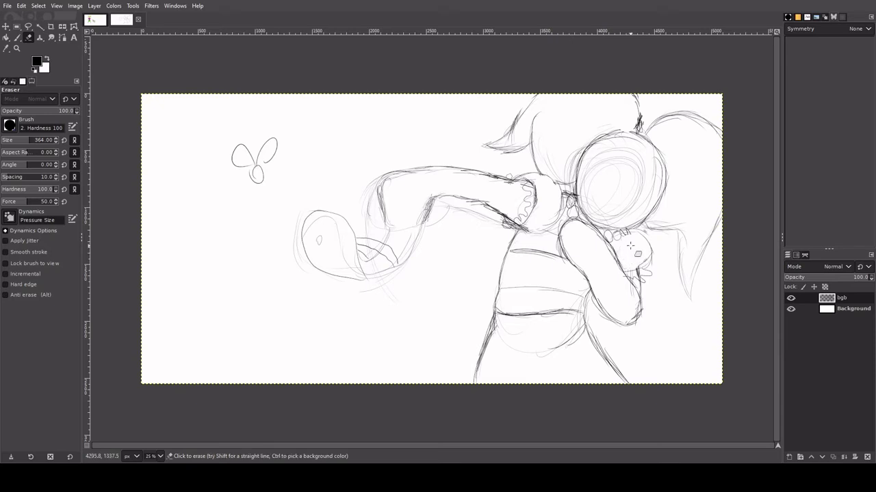
{"action": "key", "text": "p"}
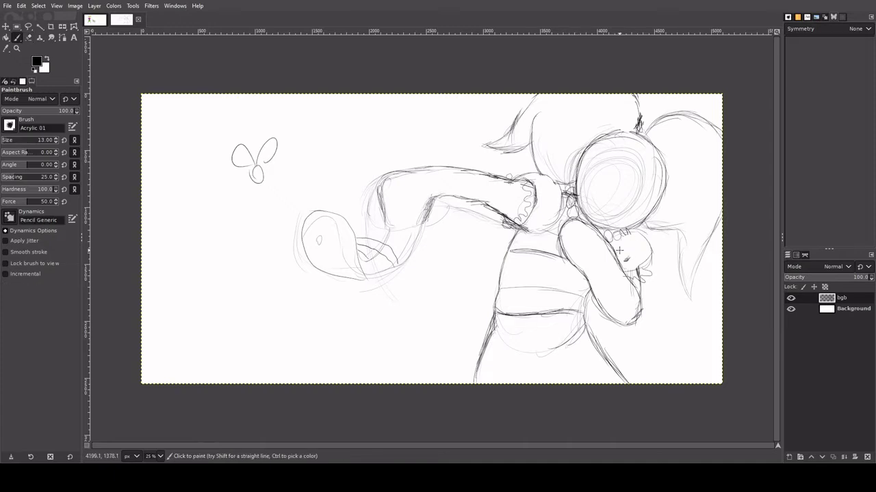
Step: Darken the torso, hip and outstretched arm outlines, and sketch the inner leg lines below the waist
{"action": "left_click_drag", "start_coordinate": [525, 256], "coordinate": [529, 259]}
{"action": "left_click_drag", "start_coordinate": [518, 227], "coordinate": [477, 380]}
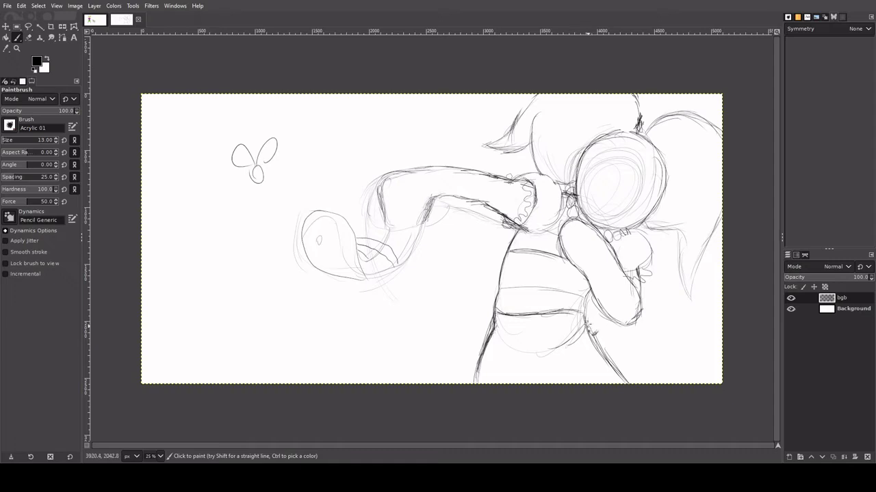
{"action": "mouse_move", "coordinate": [525, 351]}
{"action": "left_mouse_down"}
{"action": "mouse_move", "coordinate": [544, 382]}
{"action": "mouse_move", "coordinate": [589, 383]}
{"action": "left_mouse_up"}
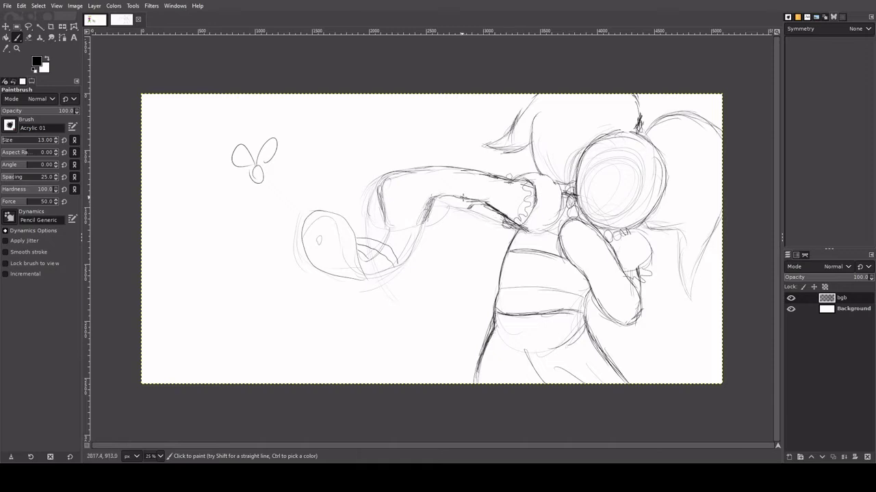
{"action": "left_click_drag", "start_coordinate": [460, 198], "coordinate": [429, 201]}
{"action": "left_click_drag", "start_coordinate": [493, 170], "coordinate": [414, 168]}
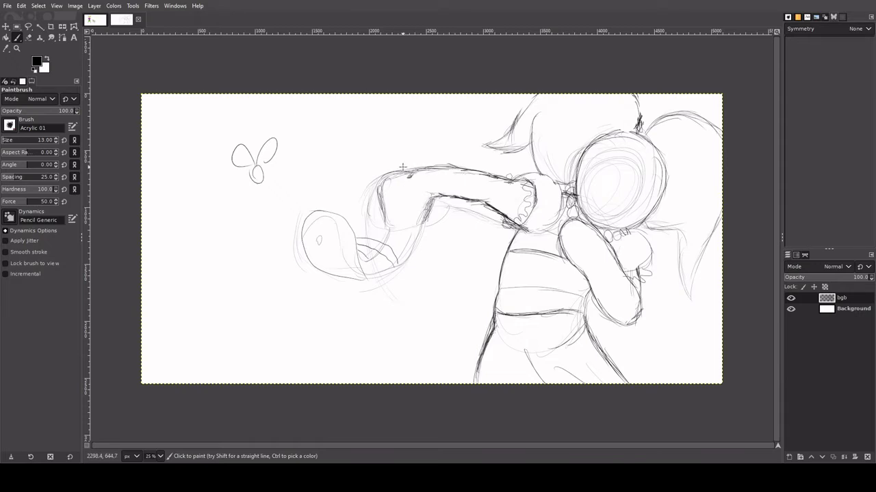
Step: Sketch the hairline and fringe on the head, add a small rounded ear at its side, and darken the jawline
{"action": "mouse_move", "coordinate": [595, 139]}
{"action": "left_mouse_down"}
{"action": "mouse_move", "coordinate": [631, 124]}
{"action": "mouse_move", "coordinate": [643, 145]}
{"action": "mouse_move", "coordinate": [661, 145]}
{"action": "mouse_move", "coordinate": [671, 179]}
{"action": "left_mouse_up"}
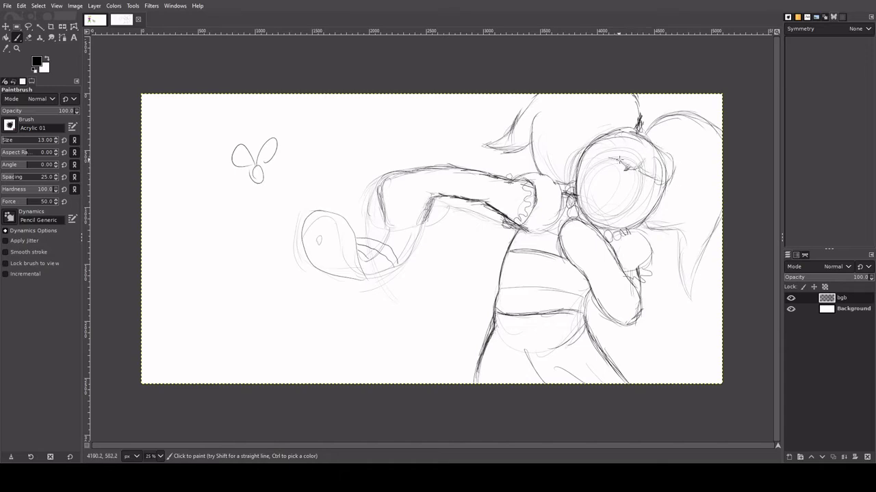
{"action": "mouse_move", "coordinate": [619, 160]}
{"action": "left_mouse_down"}
{"action": "mouse_move", "coordinate": [597, 160]}
{"action": "mouse_move", "coordinate": [622, 140]}
{"action": "mouse_move", "coordinate": [564, 159]}
{"action": "mouse_move", "coordinate": [571, 182]}
{"action": "mouse_move", "coordinate": [573, 154]}
{"action": "mouse_move", "coordinate": [600, 136]}
{"action": "mouse_move", "coordinate": [595, 167]}
{"action": "mouse_move", "coordinate": [572, 156]}
{"action": "mouse_move", "coordinate": [565, 175]}
{"action": "mouse_move", "coordinate": [561, 169]}
{"action": "mouse_move", "coordinate": [576, 178]}
{"action": "mouse_move", "coordinate": [573, 156]}
{"action": "left_mouse_up"}
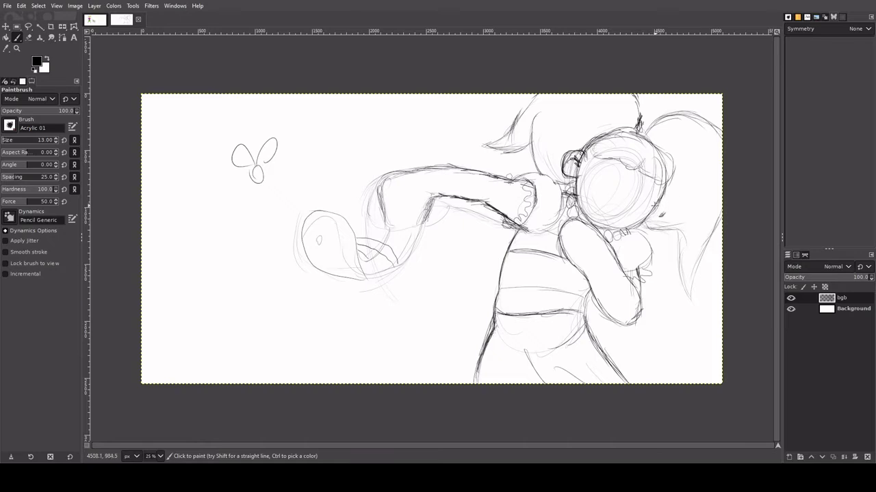
{"action": "mouse_move", "coordinate": [655, 209]}
{"action": "left_mouse_down"}
{"action": "mouse_move", "coordinate": [627, 236]}
{"action": "mouse_move", "coordinate": [635, 219]}
{"action": "mouse_move", "coordinate": [632, 235]}
{"action": "mouse_move", "coordinate": [602, 234]}
{"action": "mouse_move", "coordinate": [605, 217]}
{"action": "mouse_move", "coordinate": [615, 233]}
{"action": "mouse_move", "coordinate": [587, 202]}
{"action": "left_mouse_up"}
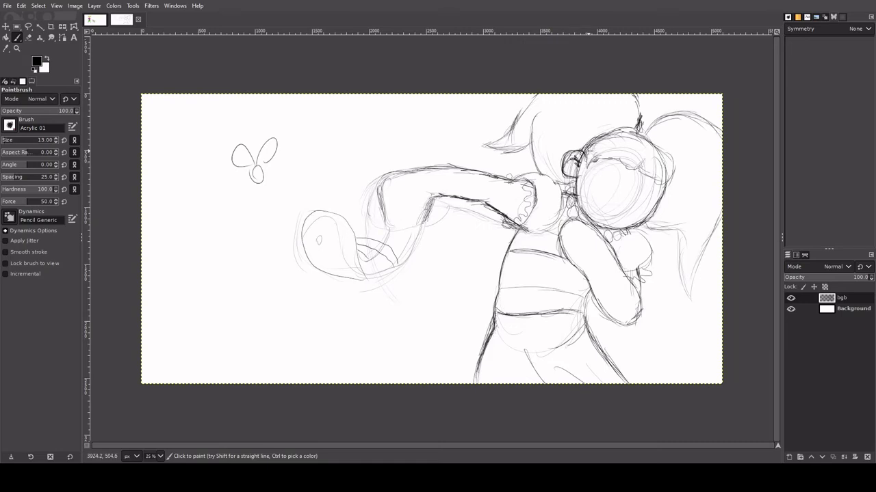
Step: Sketch the nose and an open grimacing mouth on the face, and erase the first closed-eye lines
{"action": "mouse_move", "coordinate": [641, 143]}
{"action": "left_mouse_down"}
{"action": "mouse_move", "coordinate": [657, 161]}
{"action": "mouse_move", "coordinate": [634, 134]}
{"action": "mouse_move", "coordinate": [604, 135]}
{"action": "mouse_move", "coordinate": [612, 135]}
{"action": "left_mouse_up"}
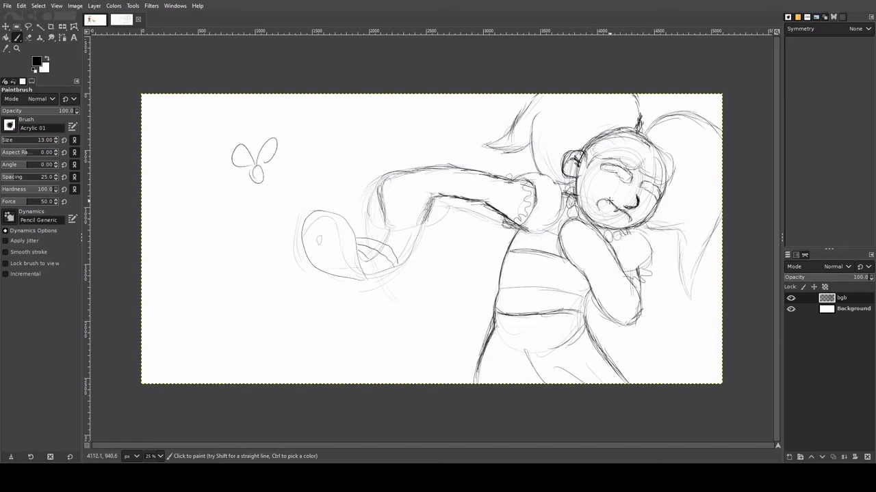
{"action": "left_click_drag", "start_coordinate": [611, 202], "coordinate": [597, 204]}
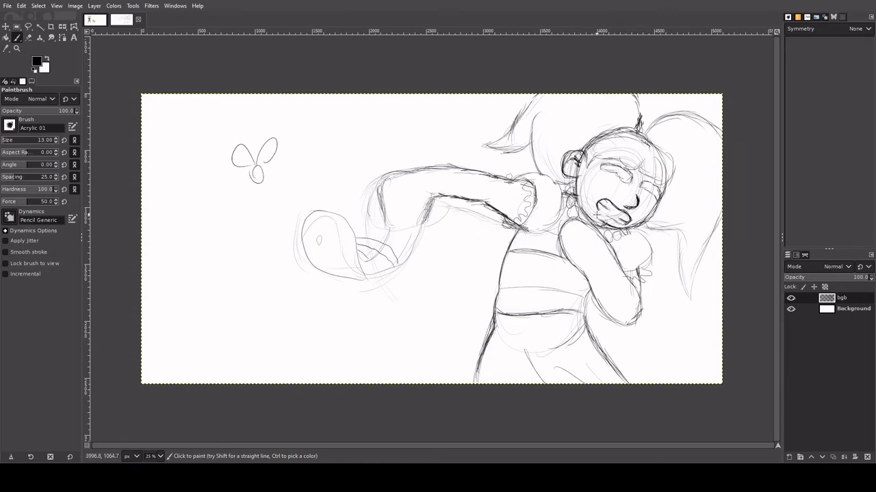
{"action": "key", "text": "shift+e"}
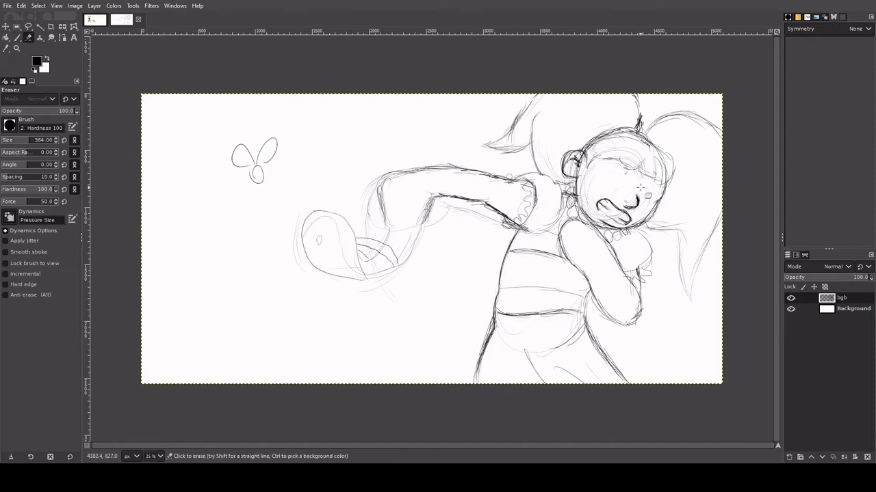
{"action": "key", "text": "p"}
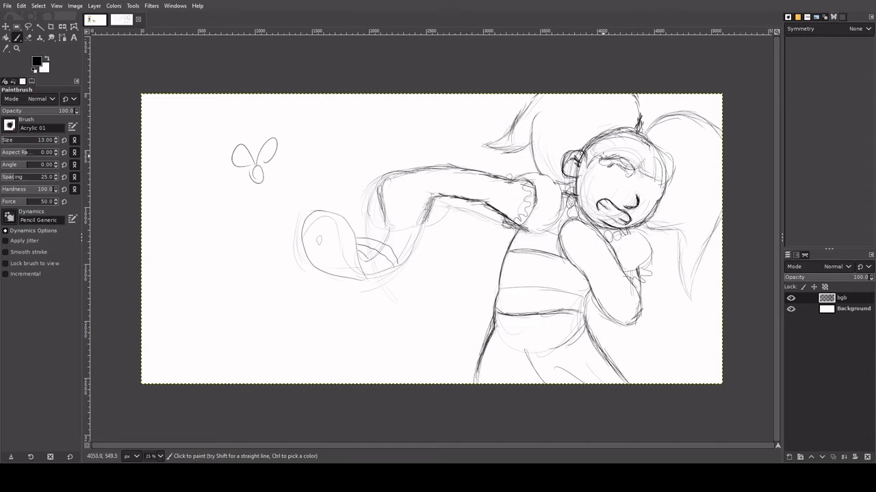
Step: Sketch a thick eyebrow on each side of the face above the nose
{"action": "mouse_move", "coordinate": [602, 160]}
{"action": "left_mouse_down"}
{"action": "mouse_move", "coordinate": [619, 155]}
{"action": "mouse_move", "coordinate": [600, 160]}
{"action": "mouse_move", "coordinate": [630, 167]}
{"action": "mouse_move", "coordinate": [621, 167]}
{"action": "left_mouse_up"}
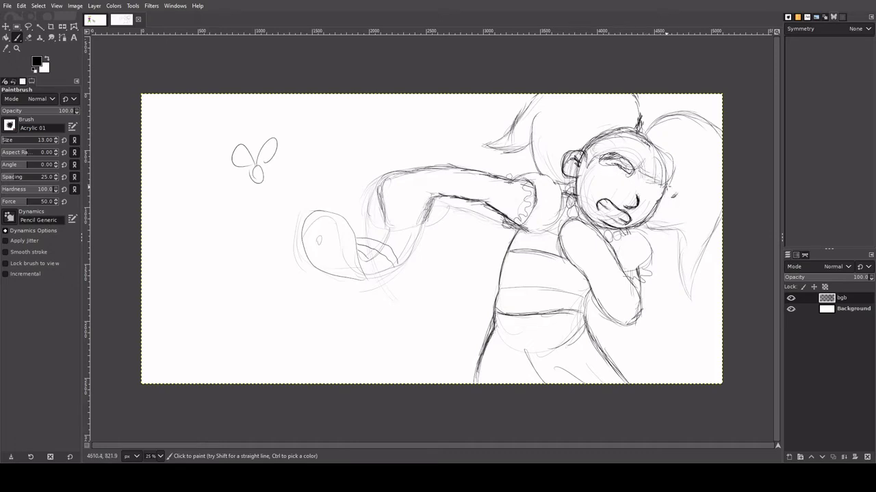
{"action": "left_click_drag", "start_coordinate": [679, 190], "coordinate": [684, 186]}
{"action": "left_click_drag", "start_coordinate": [665, 192], "coordinate": [665, 189]}
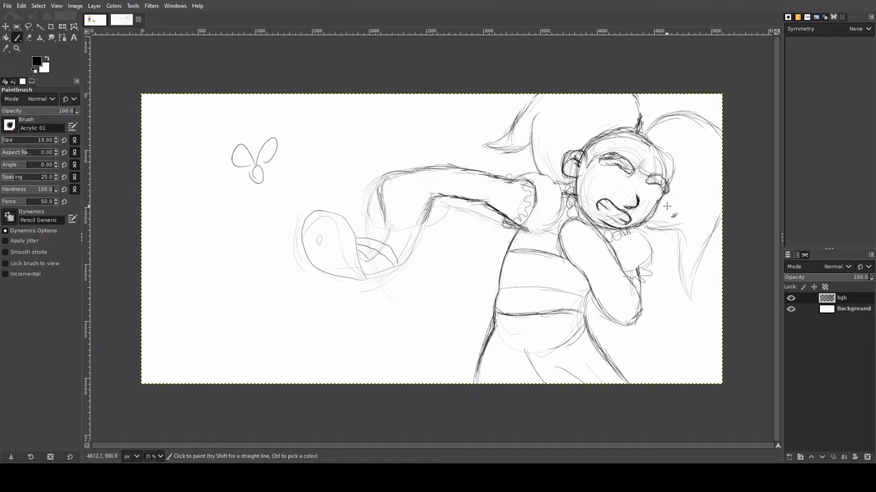
Step: Erase and redraw the larger eyebrow at a frowning angle, and outline an oval eye beneath each brow
{"action": "key", "text": "shift+e"}
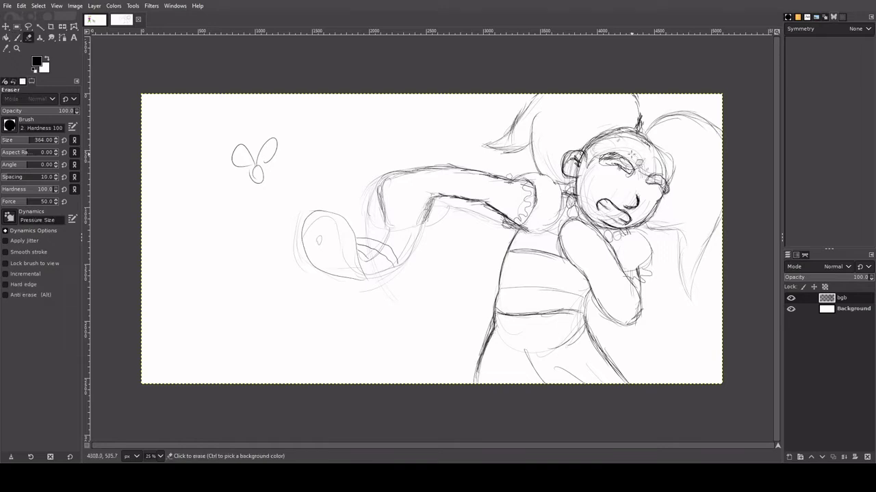
{"action": "left_click_drag", "start_coordinate": [635, 171], "coordinate": [616, 159]}
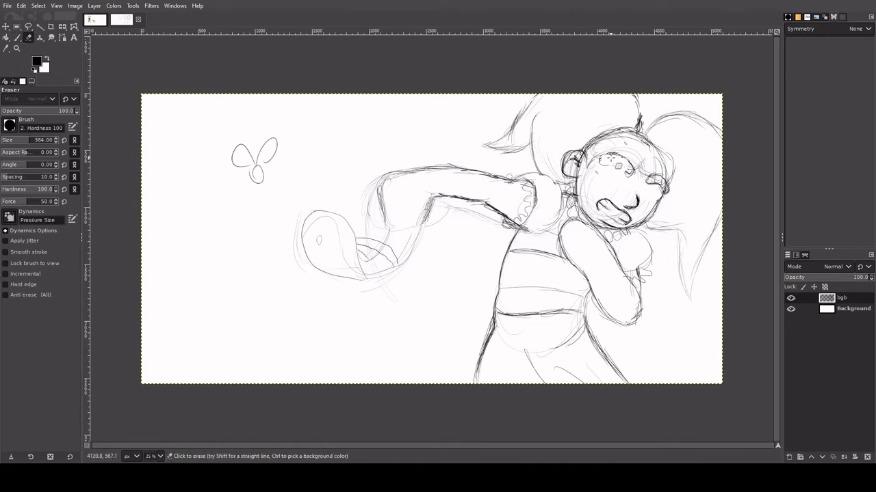
{"action": "key", "text": "p"}
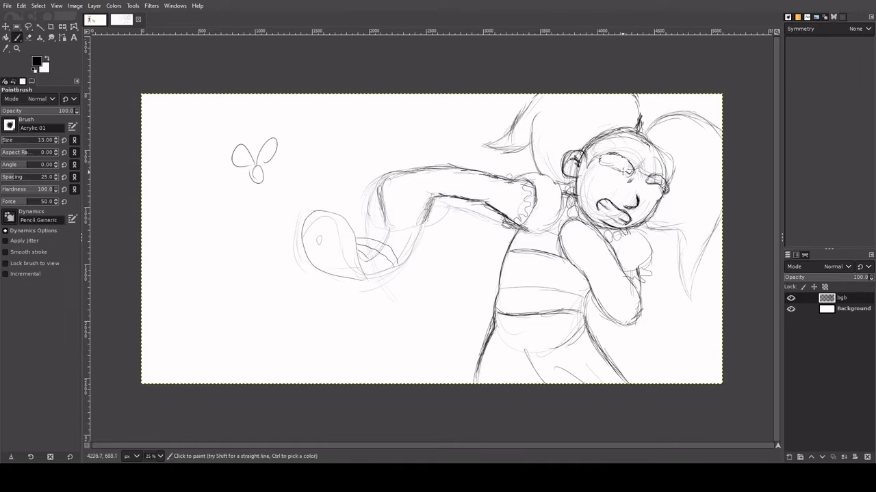
{"action": "left_click_drag", "start_coordinate": [625, 167], "coordinate": [606, 163]}
{"action": "mouse_move", "coordinate": [648, 166]}
{"action": "left_mouse_down"}
{"action": "mouse_move", "coordinate": [657, 174]}
{"action": "mouse_move", "coordinate": [638, 169]}
{"action": "mouse_move", "coordinate": [637, 153]}
{"action": "left_mouse_up"}
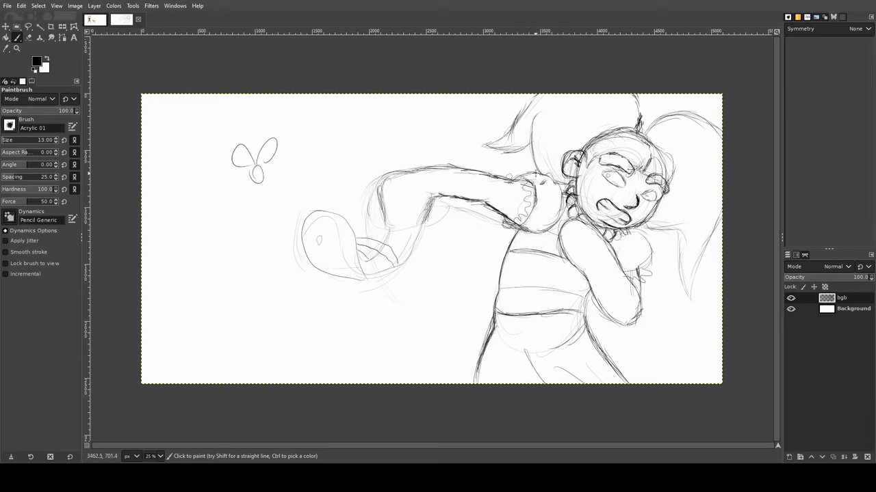
Step: Sketch the bent fingers of the outstretched hand, and clean up and redraw the line joining them to the curved object
{"action": "left_click_drag", "start_coordinate": [430, 204], "coordinate": [423, 225]}
{"action": "mouse_move", "coordinate": [419, 211]}
{"action": "left_mouse_down"}
{"action": "mouse_move", "coordinate": [423, 224]}
{"action": "mouse_move", "coordinate": [419, 205]}
{"action": "mouse_move", "coordinate": [429, 214]}
{"action": "mouse_move", "coordinate": [416, 217]}
{"action": "mouse_move", "coordinate": [424, 227]}
{"action": "mouse_move", "coordinate": [410, 224]}
{"action": "mouse_move", "coordinate": [404, 197]}
{"action": "mouse_move", "coordinate": [419, 235]}
{"action": "mouse_move", "coordinate": [390, 190]}
{"action": "mouse_move", "coordinate": [413, 233]}
{"action": "mouse_move", "coordinate": [399, 224]}
{"action": "mouse_move", "coordinate": [392, 175]}
{"action": "mouse_move", "coordinate": [397, 225]}
{"action": "left_mouse_up"}
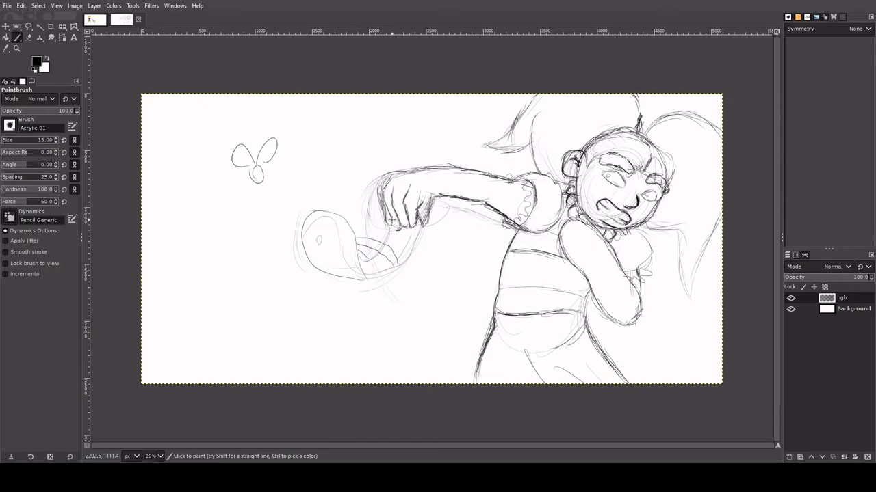
{"action": "mouse_move", "coordinate": [397, 220]}
{"action": "left_mouse_down"}
{"action": "mouse_move", "coordinate": [426, 240]}
{"action": "mouse_move", "coordinate": [420, 212]}
{"action": "mouse_move", "coordinate": [427, 216]}
{"action": "mouse_move", "coordinate": [410, 254]}
{"action": "left_mouse_up"}
{"action": "key", "text": "shift+e"}
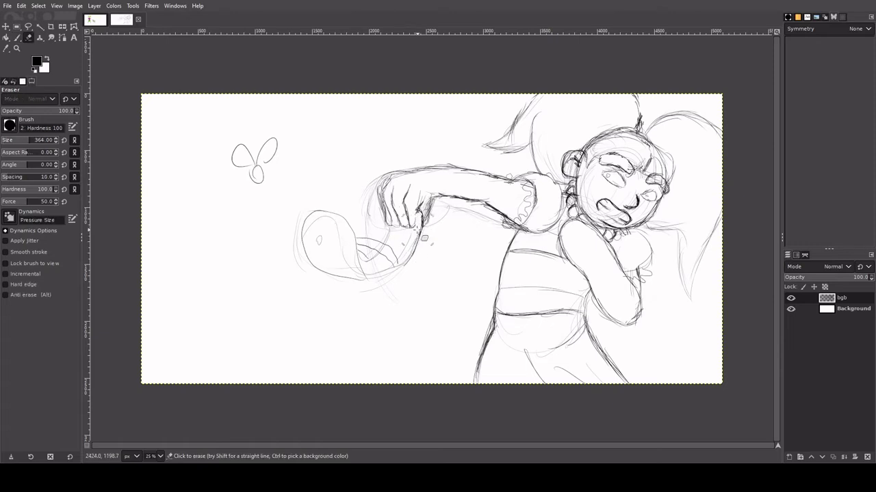
{"action": "key", "text": "p"}
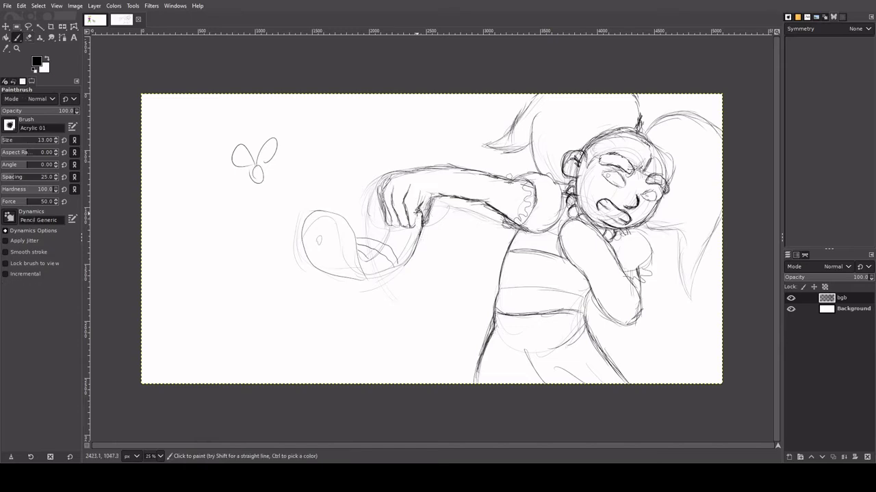
Step: Darken the corner between the thumb and wrist, and erase the overlapping lines there
{"action": "left_click_drag", "start_coordinate": [442, 197], "coordinate": [431, 219]}
{"action": "key", "text": "shift+e"}
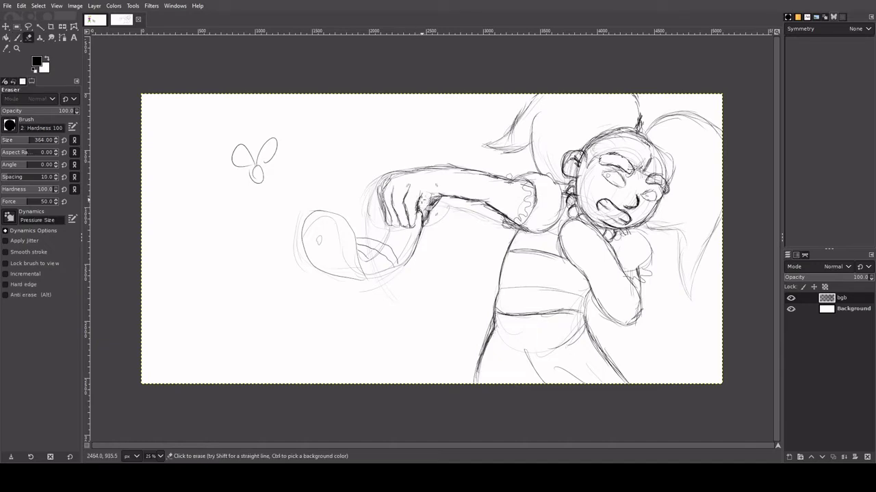
{"action": "key", "text": "p"}
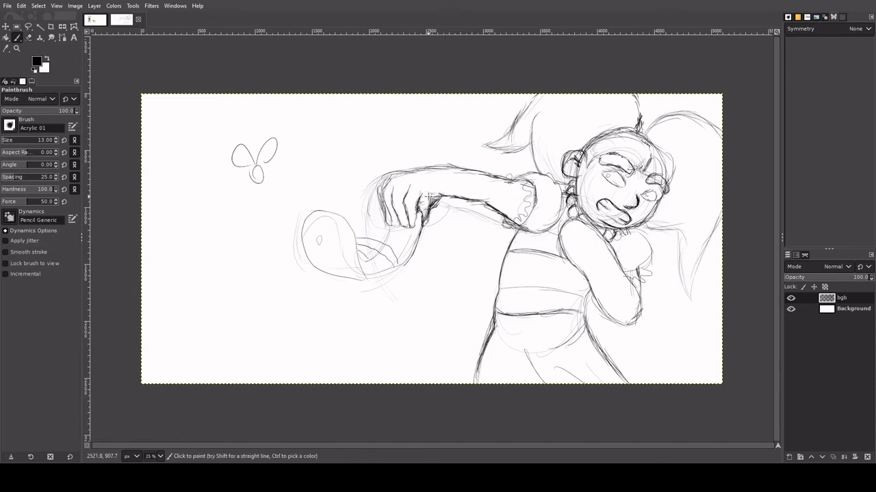
{"action": "key", "text": "shift+e"}
{"action": "left_click_drag", "start_coordinate": [430, 198], "coordinate": [441, 210]}
{"action": "key", "text": "p"}
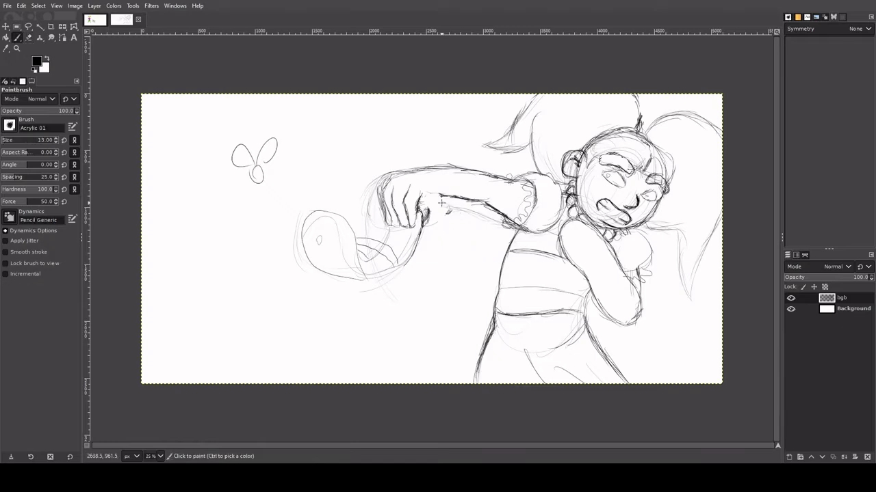
Step: Redraw the base of the thumb as a rounded curve meeting the underside of the wrist, cleaning up stray strokes
{"action": "mouse_move", "coordinate": [431, 196]}
{"action": "left_mouse_down"}
{"action": "mouse_move", "coordinate": [441, 213]}
{"action": "mouse_move", "coordinate": [433, 187]}
{"action": "left_mouse_up"}
{"action": "key", "text": "shift+e"}
{"action": "key", "text": "p"}
{"action": "left_click", "coordinate": [439, 195]}
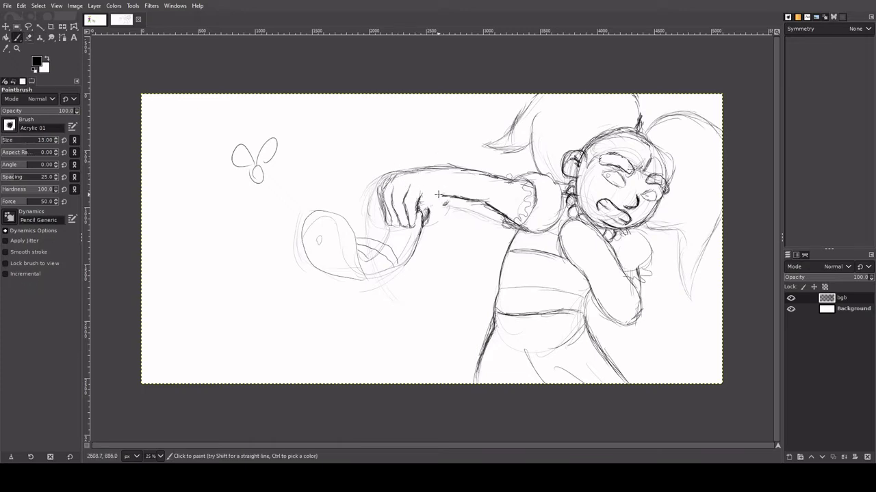
{"action": "mouse_move", "coordinate": [439, 197]}
{"action": "left_mouse_down"}
{"action": "mouse_move", "coordinate": [446, 206]}
{"action": "mouse_move", "coordinate": [430, 210]}
{"action": "mouse_move", "coordinate": [432, 227]}
{"action": "mouse_move", "coordinate": [440, 194]}
{"action": "left_mouse_up"}
{"action": "key", "text": "shift+e"}
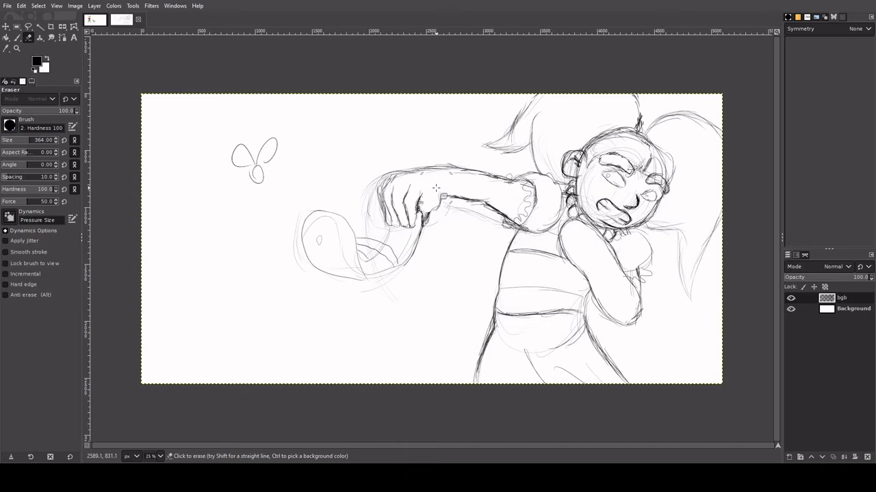
{"action": "key", "text": "p"}
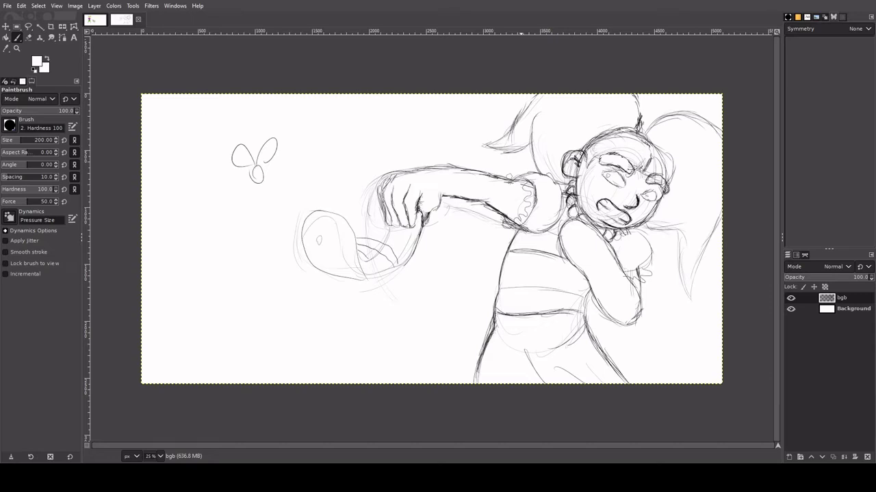
Step: Darken the outline of the curved object in the hand and the small oval mark inside it, undoing the last stray stroke
{"action": "mouse_move", "coordinate": [303, 231]}
{"action": "left_mouse_down"}
{"action": "mouse_move", "coordinate": [313, 261]}
{"action": "mouse_move", "coordinate": [308, 215]}
{"action": "mouse_move", "coordinate": [335, 209]}
{"action": "mouse_move", "coordinate": [361, 240]}
{"action": "mouse_move", "coordinate": [356, 264]}
{"action": "mouse_move", "coordinate": [373, 279]}
{"action": "mouse_move", "coordinate": [367, 274]}
{"action": "mouse_move", "coordinate": [385, 272]}
{"action": "mouse_move", "coordinate": [371, 281]}
{"action": "mouse_move", "coordinate": [411, 259]}
{"action": "mouse_move", "coordinate": [417, 222]}
{"action": "left_mouse_up"}
{"action": "mouse_move", "coordinate": [414, 240]}
{"action": "left_mouse_down"}
{"action": "mouse_move", "coordinate": [418, 212]}
{"action": "mouse_move", "coordinate": [407, 262]}
{"action": "mouse_move", "coordinate": [413, 259]}
{"action": "mouse_move", "coordinate": [375, 279]}
{"action": "mouse_move", "coordinate": [396, 280]}
{"action": "mouse_move", "coordinate": [392, 256]}
{"action": "left_mouse_up"}
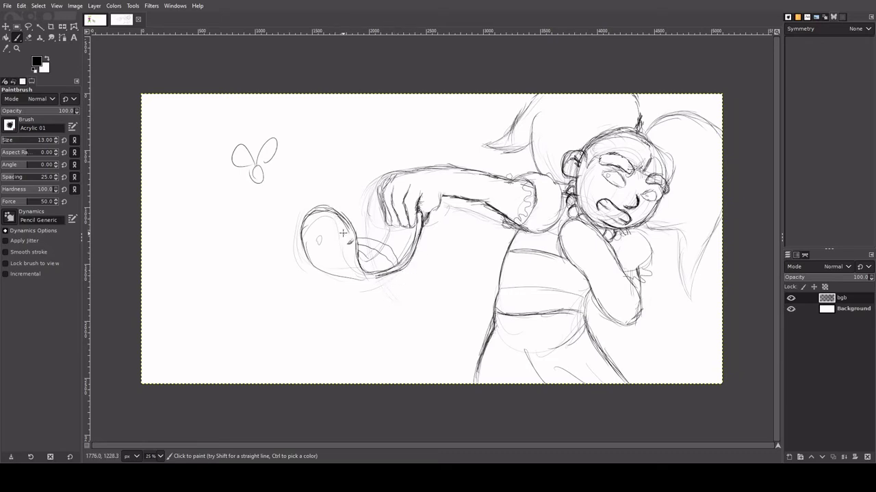
{"action": "left_click_drag", "start_coordinate": [335, 213], "coordinate": [354, 261]}
{"action": "left_click", "coordinate": [425, 234]}
{"action": "mouse_move", "coordinate": [303, 215]}
{"action": "left_mouse_down"}
{"action": "mouse_move", "coordinate": [311, 262]}
{"action": "mouse_move", "coordinate": [326, 274]}
{"action": "mouse_move", "coordinate": [317, 270]}
{"action": "mouse_move", "coordinate": [376, 279]}
{"action": "mouse_move", "coordinate": [325, 273]}
{"action": "left_mouse_up"}
{"action": "mouse_move", "coordinate": [319, 234]}
{"action": "left_mouse_down"}
{"action": "mouse_move", "coordinate": [328, 245]}
{"action": "mouse_move", "coordinate": [319, 241]}
{"action": "left_mouse_up"}
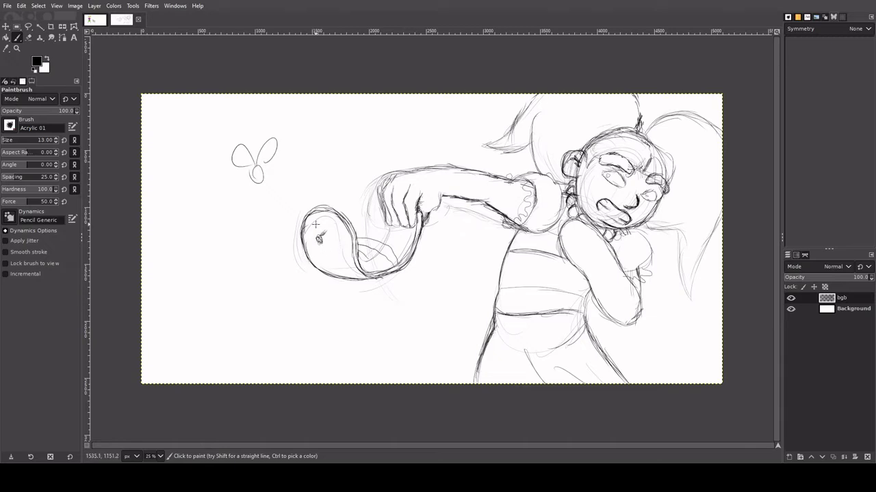
{"action": "key", "text": "ctrl+z"}
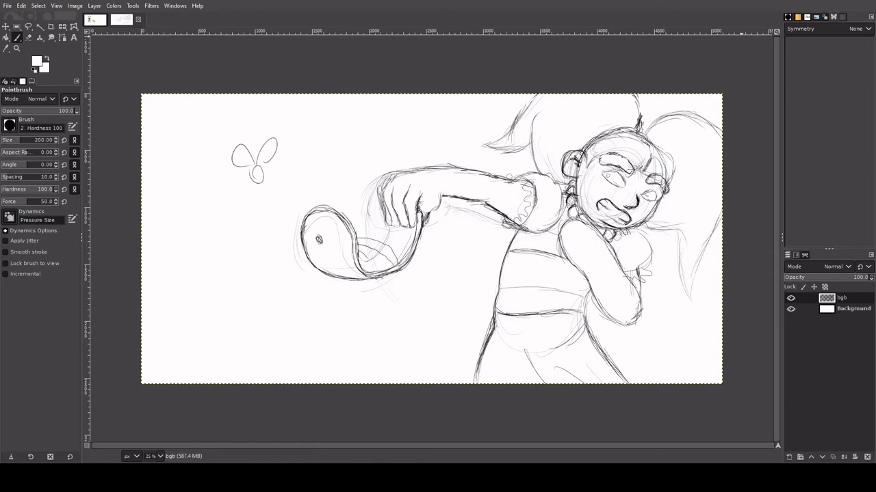
Step: Draw a line from the fingers down into the curved object, darken the outermost finger, and tidy the lines around the thumb
{"action": "mouse_move", "coordinate": [390, 226]}
{"action": "left_mouse_down"}
{"action": "mouse_move", "coordinate": [376, 258]}
{"action": "mouse_move", "coordinate": [376, 249]}
{"action": "left_mouse_up"}
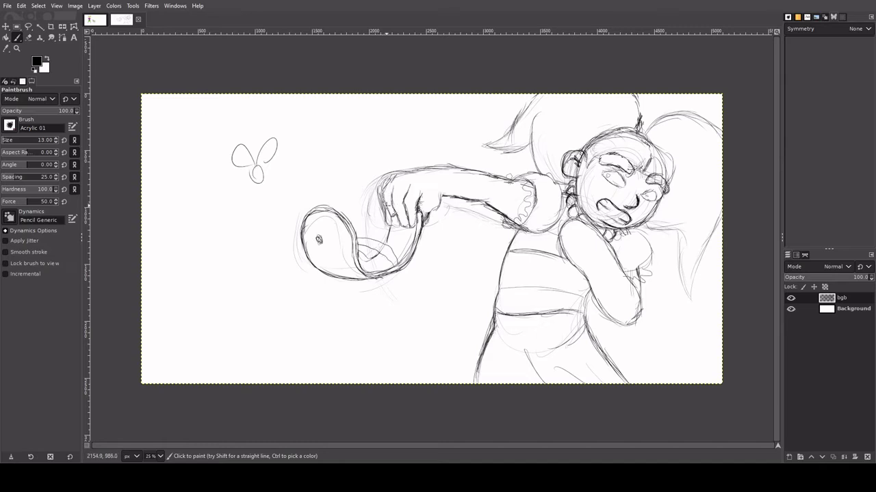
{"action": "mouse_move", "coordinate": [387, 205]}
{"action": "left_mouse_down"}
{"action": "mouse_move", "coordinate": [406, 169]}
{"action": "mouse_move", "coordinate": [389, 188]}
{"action": "left_mouse_up"}
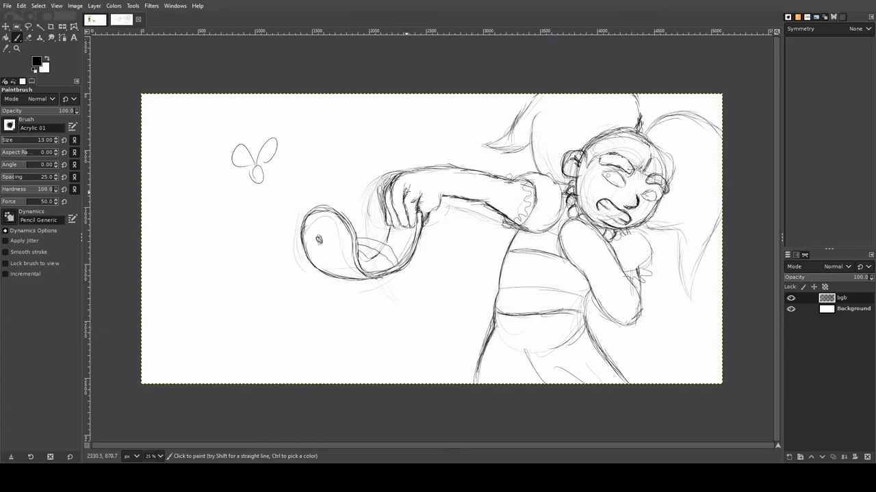
{"action": "key", "text": "shift+e"}
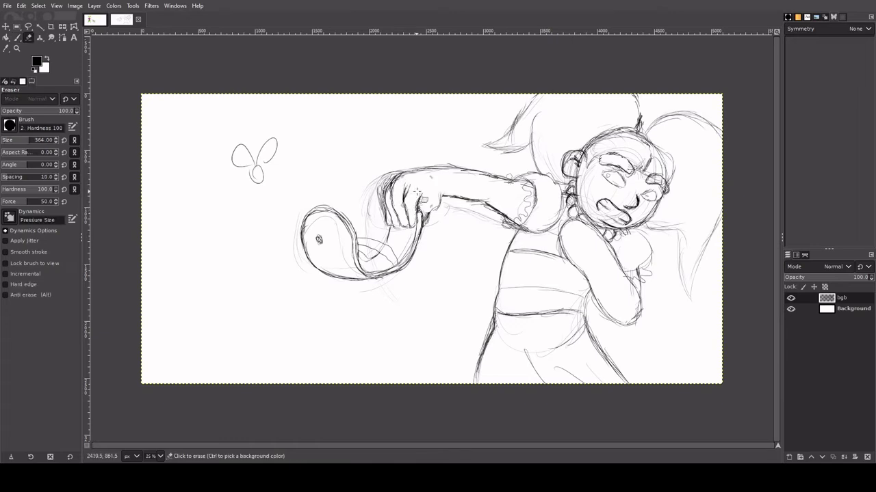
{"action": "left_click_drag", "start_coordinate": [420, 190], "coordinate": [418, 184]}
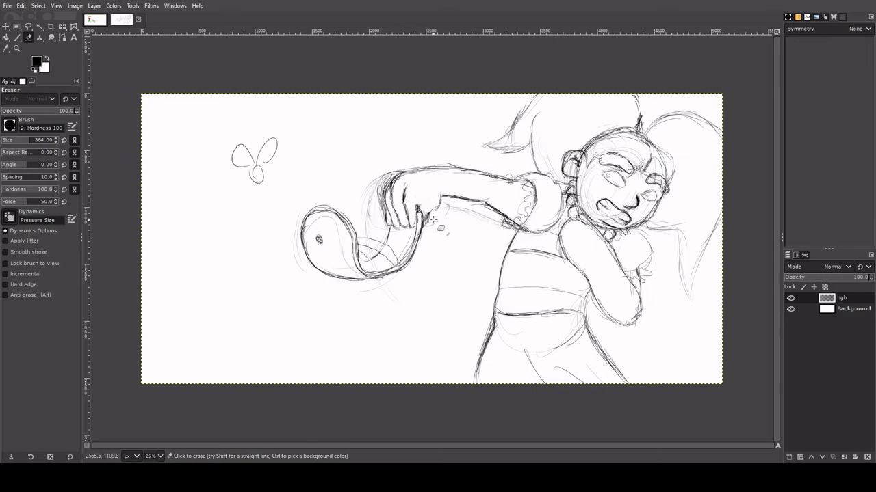
{"action": "key", "text": "p"}
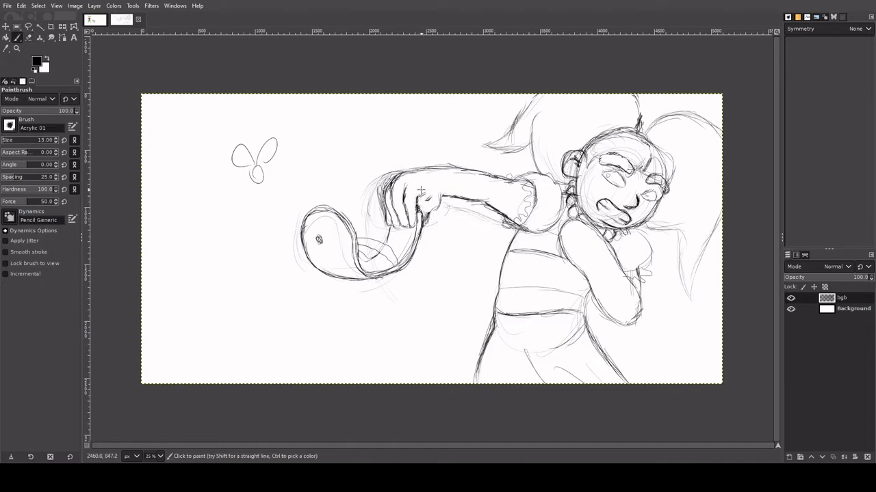
Step: Erase the rounded thumb base below the wrist with the Eraser, and redraw the thumb and wrist lines in black
{"action": "key", "text": "x"}
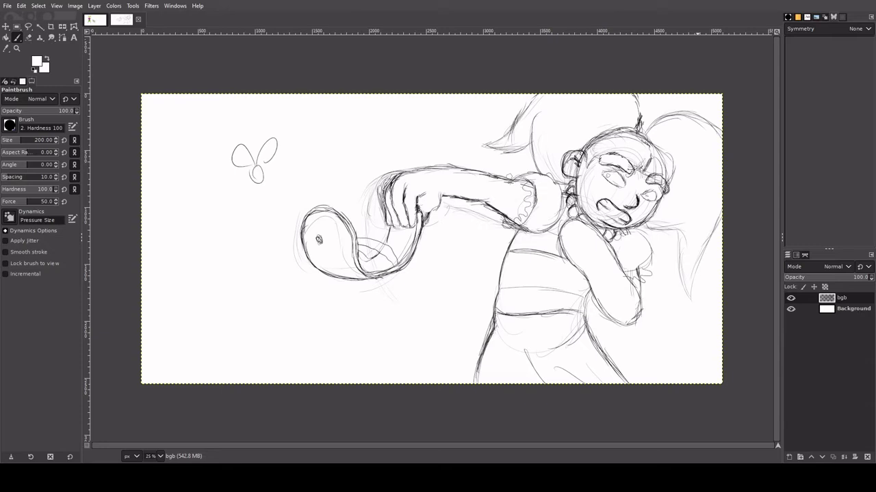
{"action": "key", "text": "d"}
{"action": "key", "text": "shift+e"}
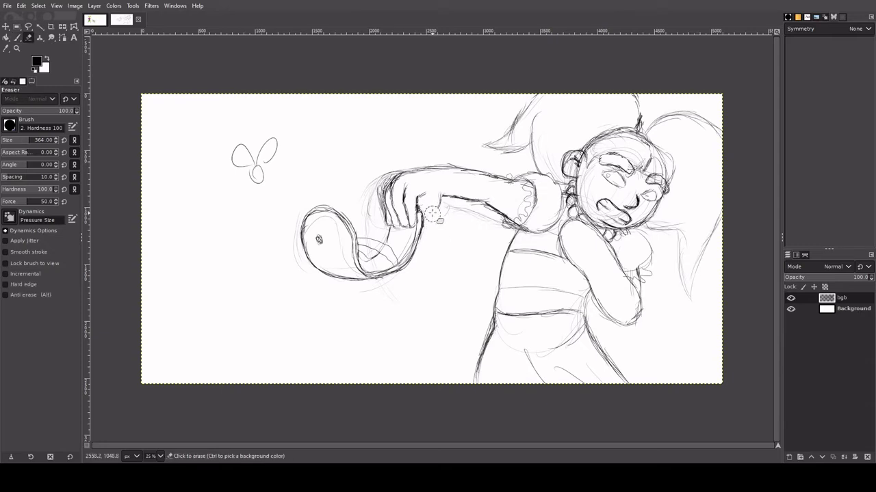
{"action": "left_click_drag", "start_coordinate": [435, 208], "coordinate": [440, 225]}
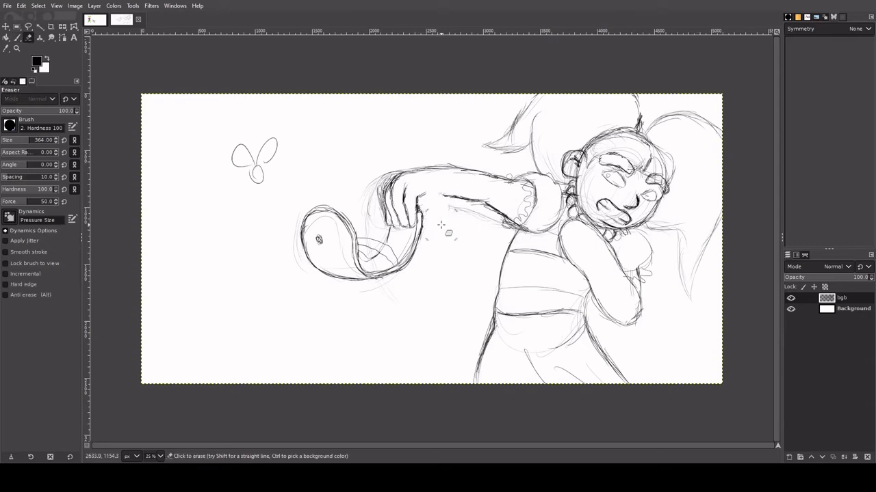
{"action": "key", "text": "p"}
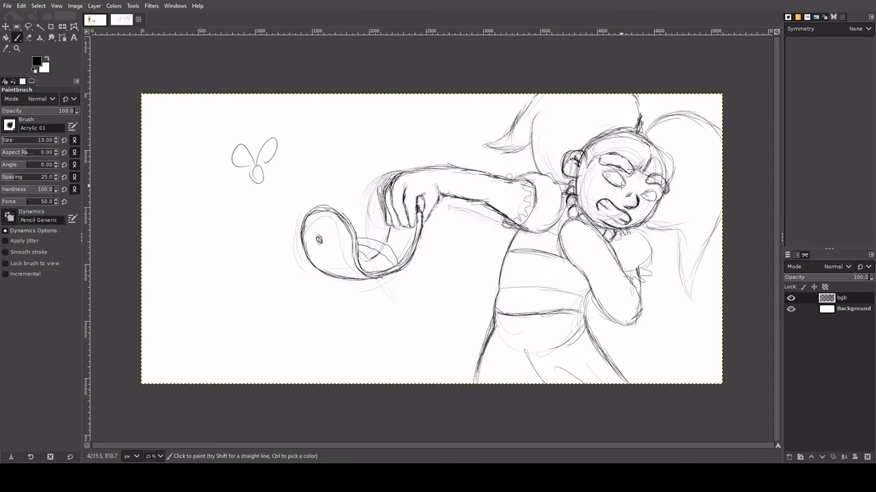
Step: Darken the outlines of both eyes and add a pupil in each
{"action": "mouse_move", "coordinate": [624, 185]}
{"action": "left_mouse_down"}
{"action": "mouse_move", "coordinate": [618, 173]}
{"action": "mouse_move", "coordinate": [602, 171]}
{"action": "mouse_move", "coordinate": [614, 184]}
{"action": "mouse_move", "coordinate": [621, 183]}
{"action": "mouse_move", "coordinate": [605, 178]}
{"action": "left_mouse_up"}
{"action": "mouse_move", "coordinate": [650, 197]}
{"action": "left_mouse_down"}
{"action": "mouse_move", "coordinate": [661, 206]}
{"action": "mouse_move", "coordinate": [662, 197]}
{"action": "mouse_move", "coordinate": [647, 198]}
{"action": "mouse_move", "coordinate": [650, 207]}
{"action": "mouse_move", "coordinate": [643, 200]}
{"action": "mouse_move", "coordinate": [659, 199]}
{"action": "left_mouse_up"}
Step: Draw a vertical dividing line through the middle of the canvas and scatter loose wavy lines across the background on both sides
{"action": "left_click_drag", "start_coordinate": [438, 83], "coordinate": [427, 416]}
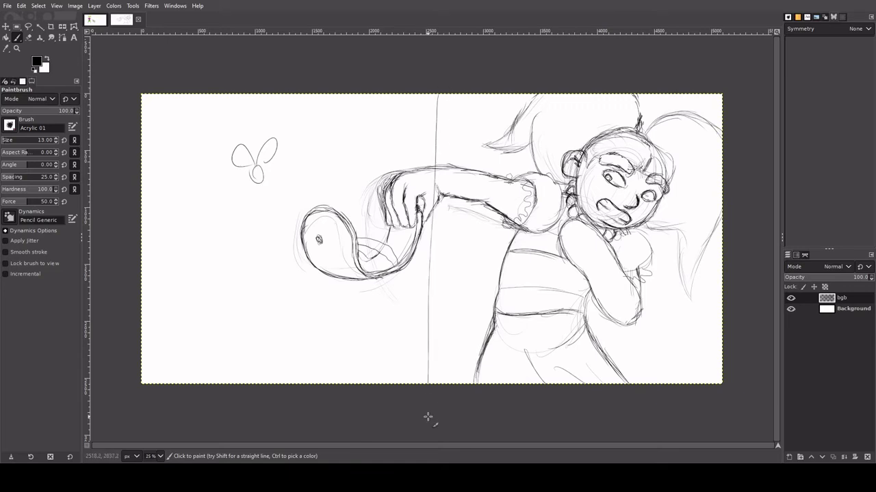
{"action": "left_click_drag", "start_coordinate": [148, 119], "coordinate": [319, 104]}
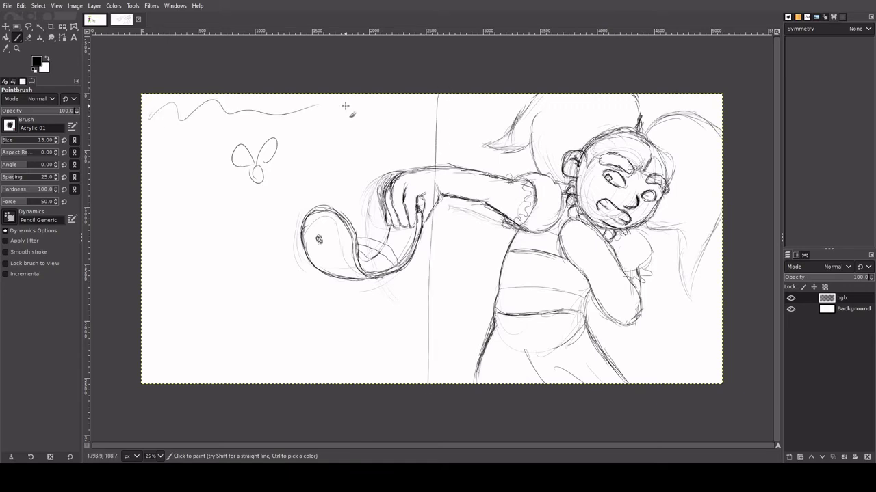
{"action": "left_click_drag", "start_coordinate": [175, 199], "coordinate": [297, 212]}
{"action": "key", "text": "ctrl+z"}
{"action": "mouse_move", "coordinate": [173, 278]}
{"action": "left_mouse_down"}
{"action": "mouse_move", "coordinate": [211, 301]}
{"action": "mouse_move", "coordinate": [311, 320]}
{"action": "left_mouse_up"}
{"action": "mouse_move", "coordinate": [206, 216]}
{"action": "left_mouse_down"}
{"action": "mouse_move", "coordinate": [185, 225]}
{"action": "mouse_move", "coordinate": [258, 239]}
{"action": "left_mouse_up"}
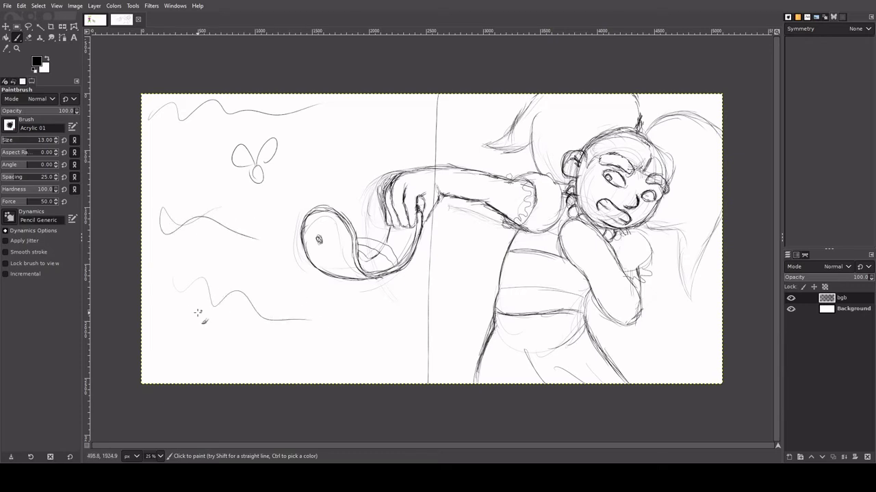
{"action": "left_click_drag", "start_coordinate": [175, 335], "coordinate": [349, 361]}
{"action": "left_click_drag", "start_coordinate": [463, 273], "coordinate": [520, 279]}
{"action": "left_click_drag", "start_coordinate": [593, 326], "coordinate": [681, 355]}
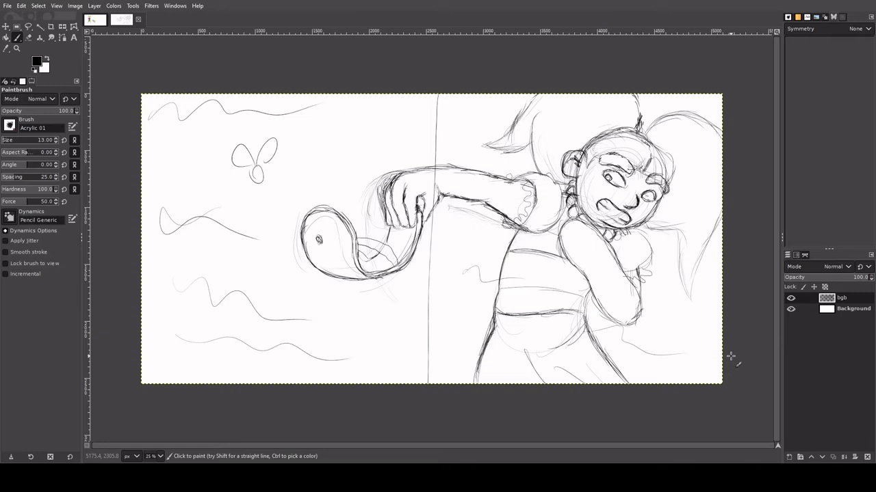
Step: Undo the wavy background lines and the vertical dividing line
{"action": "key", "text": "ctrl+z"}
{"action": "key", "text": "ctrl+z"}
{"action": "key", "text": "ctrl+z"}
{"action": "key", "text": "ctrl+z"}
{"action": "key", "text": "ctrl+z"}
{"action": "key", "text": "ctrl+z"}
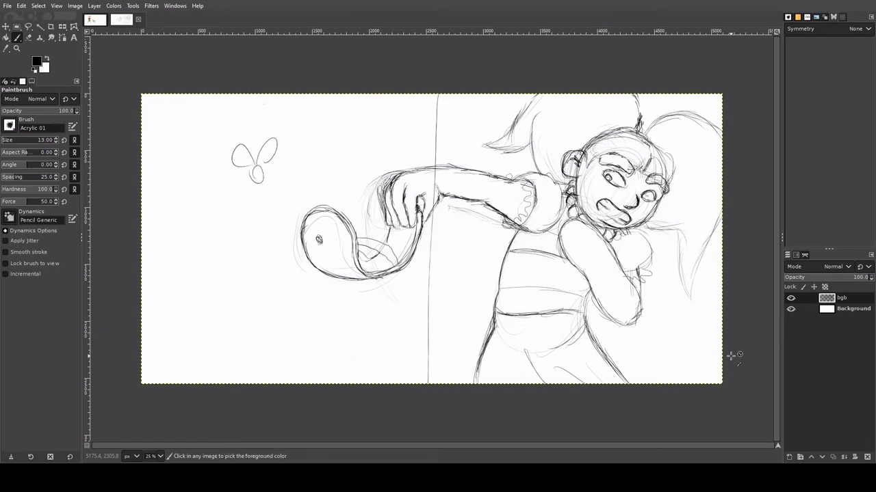
{"action": "key", "text": "ctrl+z"}
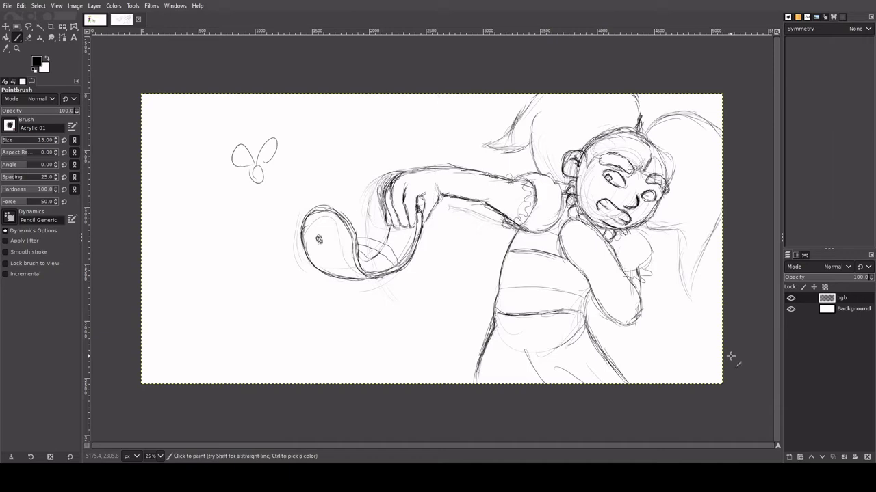
Step: Darken the arcs inside the curved object and erase the stray sketch lines around the back of the outstretched hand
{"action": "mouse_move", "coordinate": [358, 244]}
{"action": "left_mouse_down"}
{"action": "mouse_move", "coordinate": [391, 265]}
{"action": "mouse_move", "coordinate": [361, 239]}
{"action": "mouse_move", "coordinate": [409, 262]}
{"action": "mouse_move", "coordinate": [359, 238]}
{"action": "mouse_move", "coordinate": [397, 258]}
{"action": "mouse_move", "coordinate": [362, 251]}
{"action": "mouse_move", "coordinate": [372, 269]}
{"action": "mouse_move", "coordinate": [375, 260]}
{"action": "left_mouse_up"}
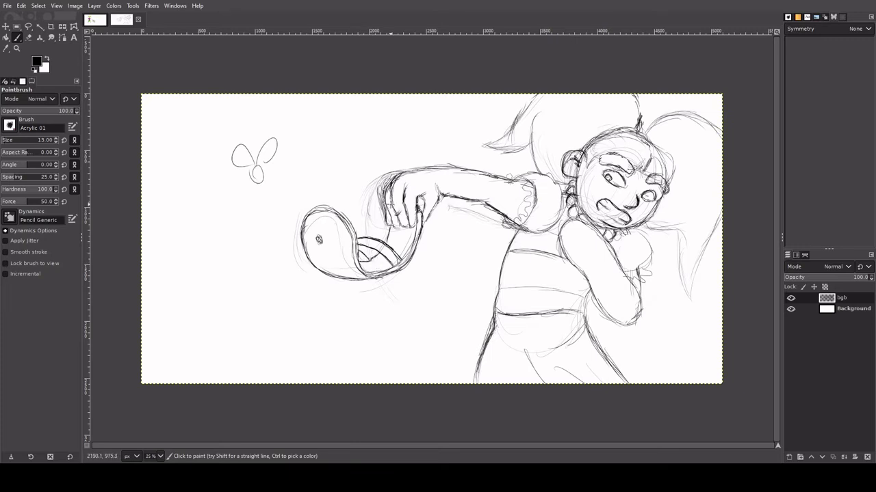
{"action": "mouse_move", "coordinate": [383, 198]}
{"action": "left_mouse_down"}
{"action": "mouse_move", "coordinate": [389, 226]}
{"action": "mouse_move", "coordinate": [378, 199]}
{"action": "mouse_move", "coordinate": [380, 205]}
{"action": "mouse_move", "coordinate": [391, 162]}
{"action": "mouse_move", "coordinate": [398, 164]}
{"action": "mouse_move", "coordinate": [390, 169]}
{"action": "left_mouse_up"}
{"action": "key", "text": "shift+e"}
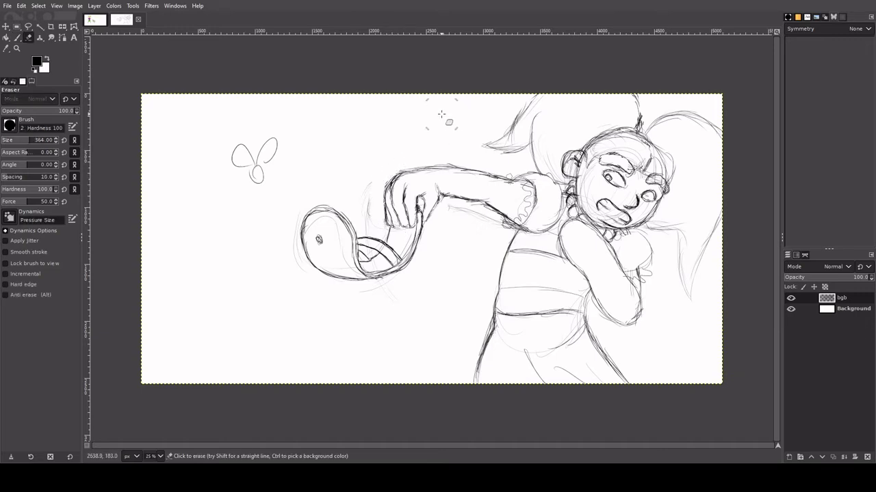
Step: Erase the pointed tip of the left pigtail with the Eraser and redraw the pigtail as a rounded shape running off the canvas
{"action": "mouse_move", "coordinate": [526, 111]}
{"action": "left_mouse_down"}
{"action": "mouse_move", "coordinate": [512, 147]}
{"action": "mouse_move", "coordinate": [497, 134]}
{"action": "mouse_move", "coordinate": [491, 102]}
{"action": "left_mouse_up"}
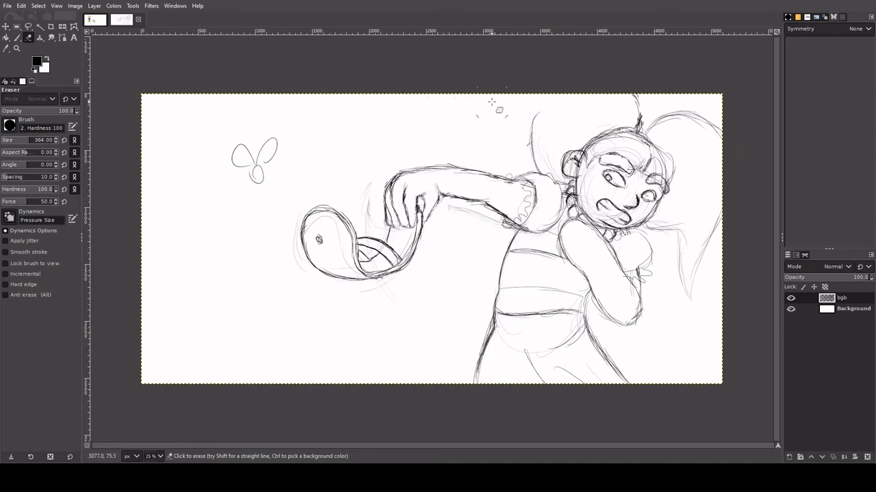
{"action": "key", "text": "p"}
{"action": "mouse_move", "coordinate": [538, 173]}
{"action": "left_mouse_down"}
{"action": "mouse_move", "coordinate": [528, 147]}
{"action": "mouse_move", "coordinate": [538, 105]}
{"action": "left_mouse_up"}
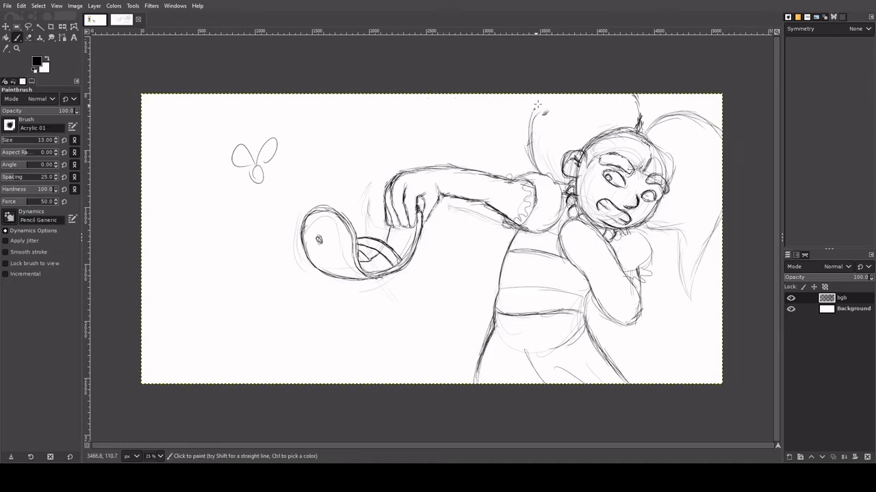
{"action": "mouse_move", "coordinate": [531, 145]}
{"action": "left_mouse_down"}
{"action": "mouse_move", "coordinate": [546, 96]}
{"action": "mouse_move", "coordinate": [560, 90]}
{"action": "left_mouse_up"}
{"action": "left_click_drag", "start_coordinate": [530, 124], "coordinate": [546, 98]}
{"action": "left_click_drag", "start_coordinate": [635, 123], "coordinate": [638, 92]}
Step: Darken the upper curve of the right pigtail with repeated sketchy strokes
{"action": "left_click_drag", "start_coordinate": [647, 135], "coordinate": [689, 111]}
{"action": "mouse_move", "coordinate": [669, 115]}
{"action": "left_mouse_down"}
{"action": "mouse_move", "coordinate": [695, 110]}
{"action": "mouse_move", "coordinate": [728, 127]}
{"action": "mouse_move", "coordinate": [708, 112]}
{"action": "left_mouse_up"}
{"action": "left_click_drag", "start_coordinate": [692, 111], "coordinate": [646, 133]}
{"action": "left_click_drag", "start_coordinate": [648, 131], "coordinate": [664, 119]}
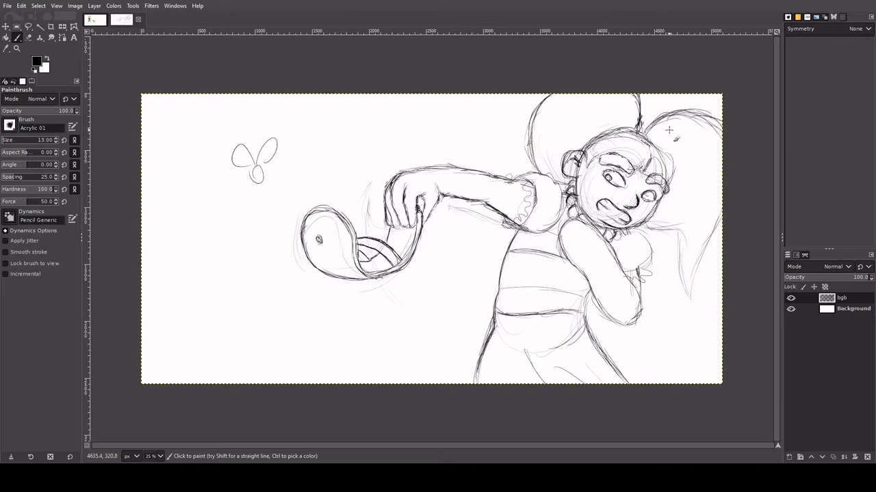
Step: Darken the pupil of the character's eye nearest the right pigtail
{"action": "left_click_drag", "start_coordinate": [644, 192], "coordinate": [644, 195]}
{"action": "key", "text": "shift+e"}
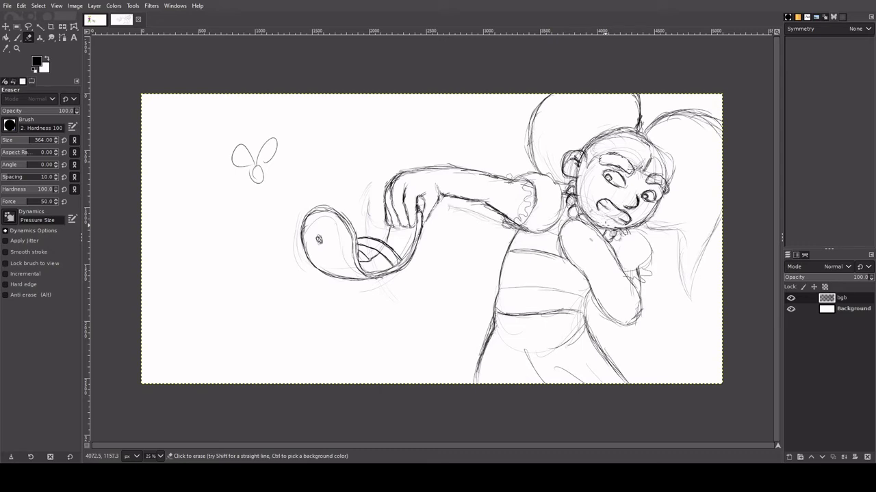
{"action": "key", "text": "p"}
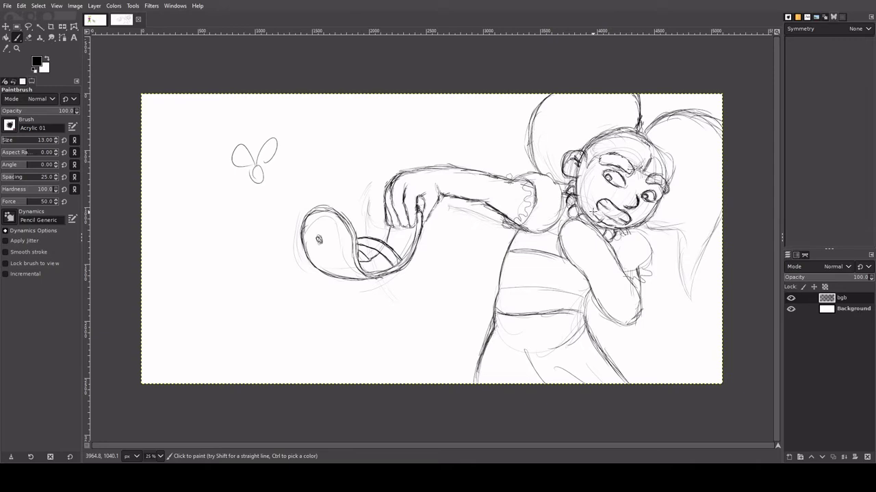
Step: Erase the butterfly above the curved object
{"action": "key", "text": "shift+e"}
{"action": "left_click_drag", "start_coordinate": [236, 150], "coordinate": [263, 181]}
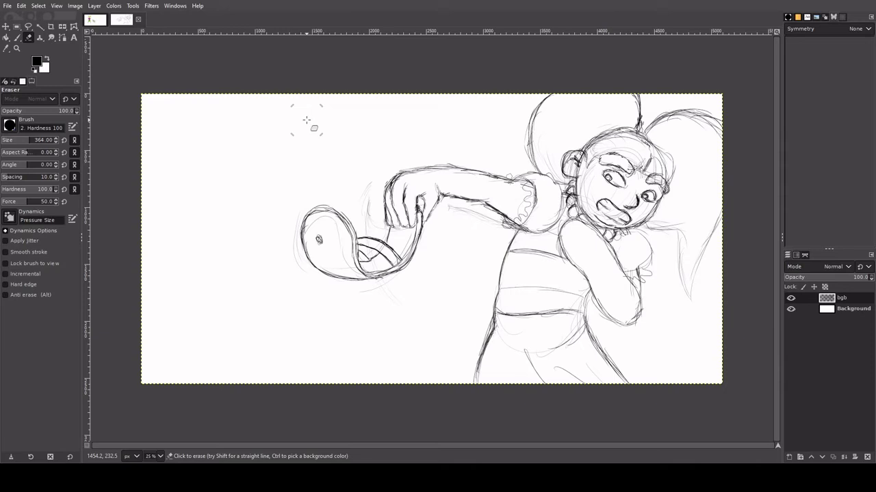
{"action": "key", "text": "p"}
Step: Redraw the inner edge of the left pigtail slightly farther out in black and touch up the hairline
{"action": "key", "text": "x"}
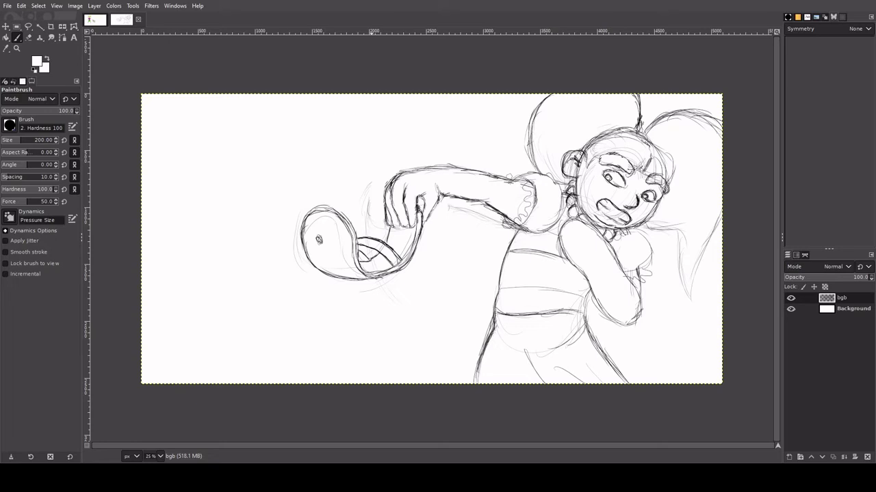
{"action": "mouse_move", "coordinate": [632, 91]}
{"action": "left_mouse_down"}
{"action": "mouse_move", "coordinate": [647, 138]}
{"action": "mouse_move", "coordinate": [631, 90]}
{"action": "mouse_move", "coordinate": [630, 122]}
{"action": "left_mouse_up"}
{"action": "key", "text": "shift+e"}
{"action": "key", "text": "p"}
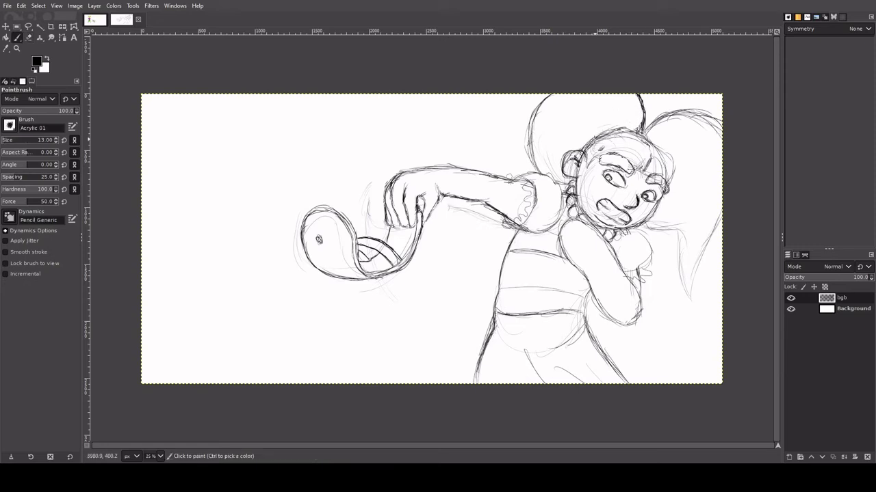
{"action": "mouse_move", "coordinate": [594, 152]}
{"action": "left_mouse_down"}
{"action": "mouse_move", "coordinate": [580, 135]}
{"action": "mouse_move", "coordinate": [624, 127]}
{"action": "mouse_move", "coordinate": [650, 148]}
{"action": "left_mouse_up"}
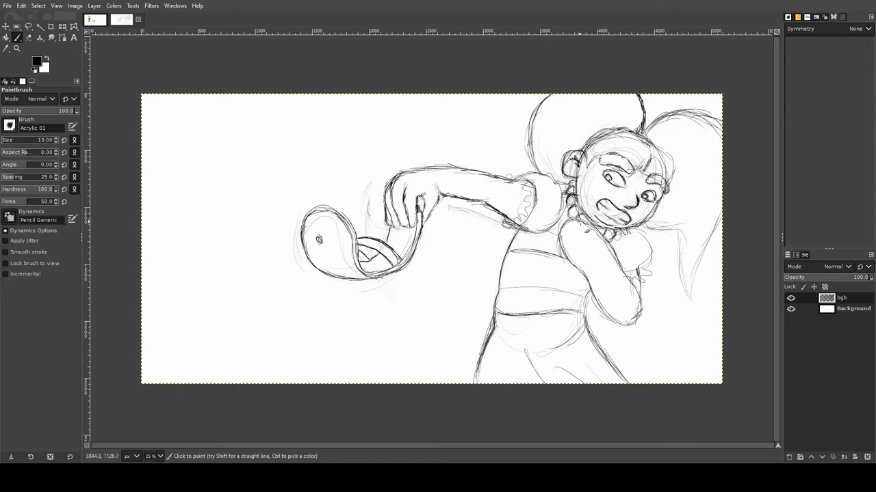
Step: Try to draw a row of small overlapping circles down the bent arm
{"action": "mouse_move", "coordinate": [576, 238]}
{"action": "left_mouse_down"}
{"action": "mouse_move", "coordinate": [585, 259]}
{"action": "mouse_move", "coordinate": [612, 277]}
{"action": "left_mouse_up"}
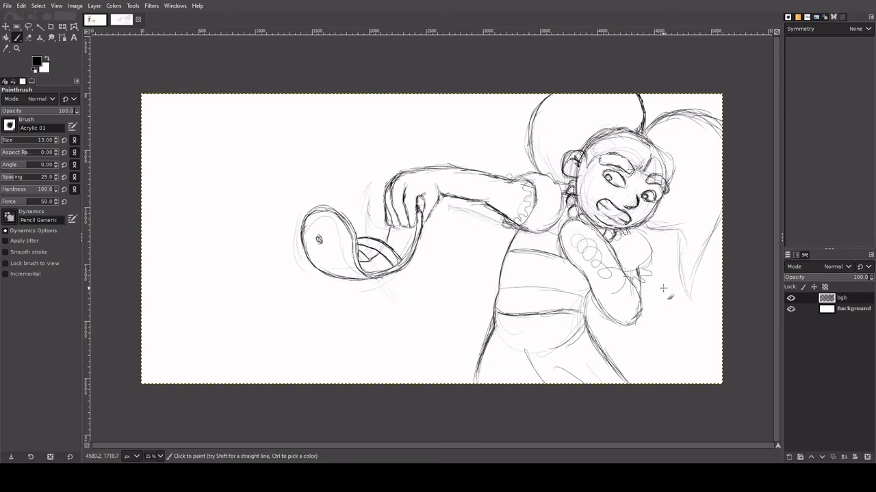
{"action": "key", "text": "ctrl+z"}
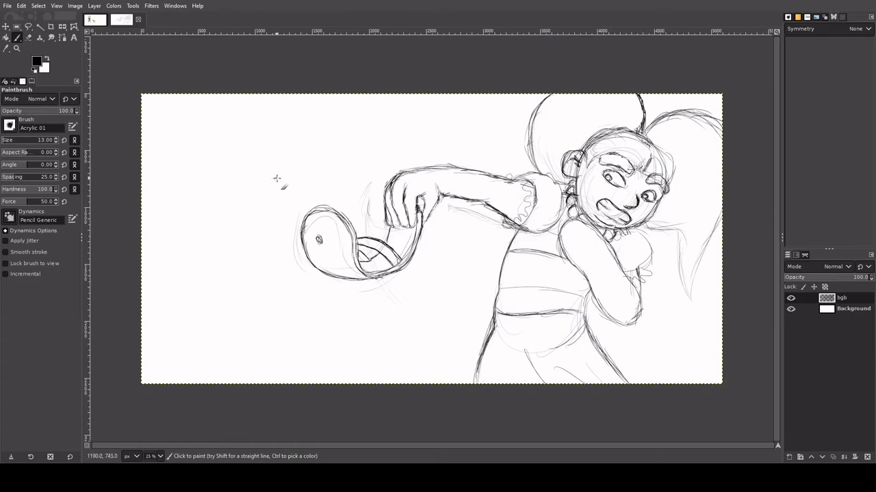
Step: Sketch a small bee with a striped body and two narrow outstretched wings above the curved object
{"action": "mouse_move", "coordinate": [272, 171]}
{"action": "left_mouse_down"}
{"action": "mouse_move", "coordinate": [287, 188]}
{"action": "mouse_move", "coordinate": [268, 171]}
{"action": "left_mouse_up"}
{"action": "left_click_drag", "start_coordinate": [262, 169], "coordinate": [260, 163]}
{"action": "left_click_drag", "start_coordinate": [268, 167], "coordinate": [288, 155]}
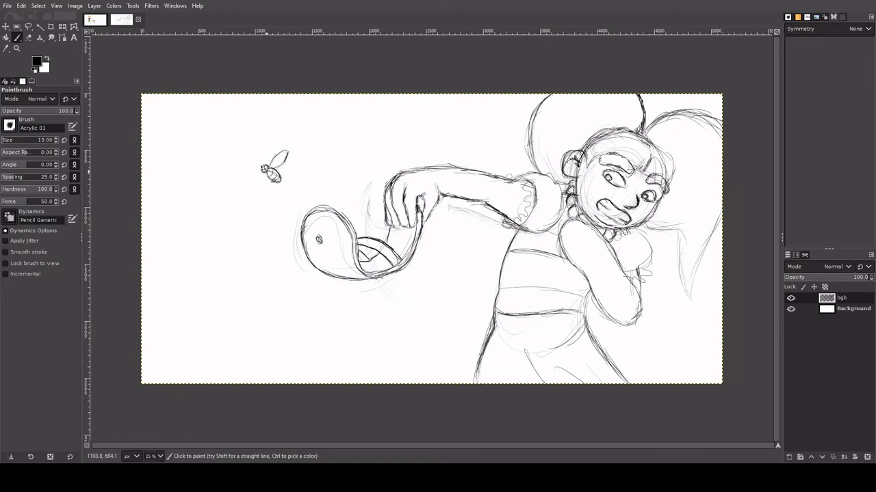
{"action": "mouse_move", "coordinate": [268, 186]}
{"action": "left_mouse_down"}
{"action": "mouse_move", "coordinate": [253, 191]}
{"action": "mouse_move", "coordinate": [255, 182]}
{"action": "mouse_move", "coordinate": [259, 194]}
{"action": "left_mouse_up"}
{"action": "left_click_drag", "start_coordinate": [291, 177], "coordinate": [295, 162]}
{"action": "key", "text": "ctrl+z"}
{"action": "key", "text": "ctrl+z"}
{"action": "left_click_drag", "start_coordinate": [277, 185], "coordinate": [273, 191]}
{"action": "mouse_move", "coordinate": [313, 164]}
{"action": "left_mouse_down"}
{"action": "mouse_move", "coordinate": [317, 173]}
{"action": "mouse_move", "coordinate": [311, 151]}
{"action": "left_mouse_up"}
{"action": "key", "text": "ctrl+z"}
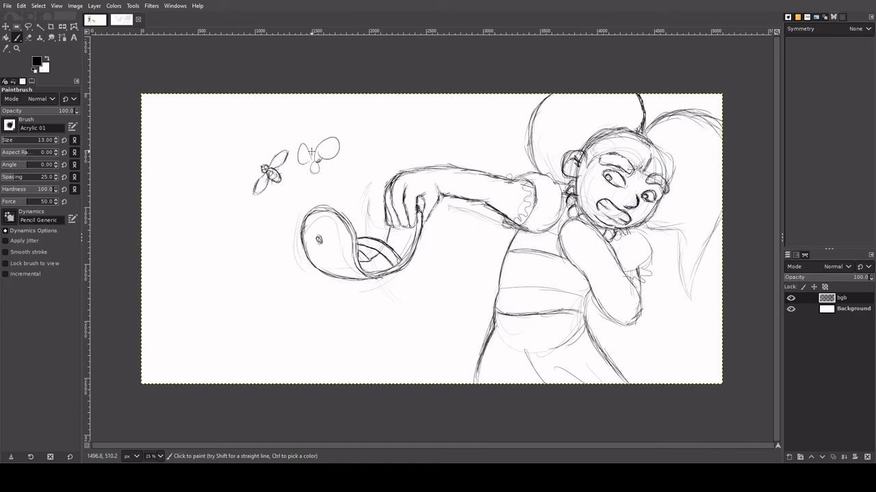
{"action": "key", "text": "shift+e"}
{"action": "mouse_move", "coordinate": [312, 152]}
{"action": "left_mouse_down"}
{"action": "mouse_move", "coordinate": [307, 162]}
{"action": "mouse_move", "coordinate": [346, 130]}
{"action": "left_mouse_up"}
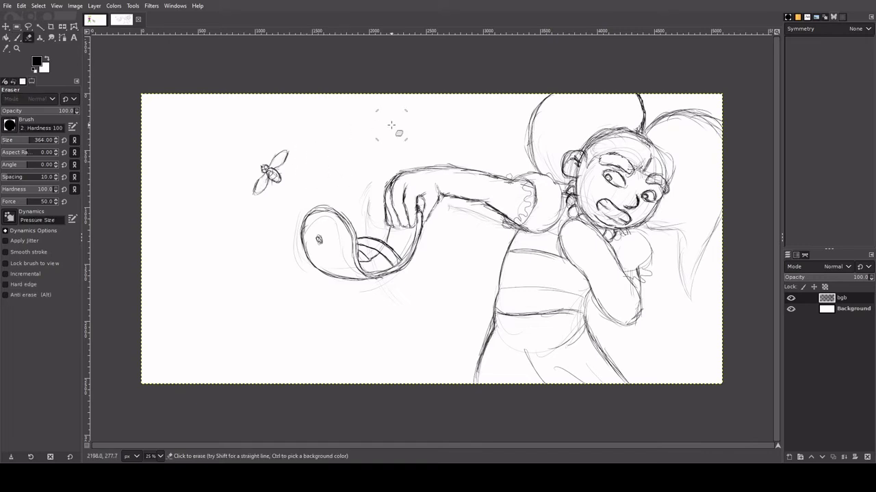
Step: Darken the bent arm's outline around the elbow and erase the part of the arm that covers the chest
{"action": "key", "text": "p"}
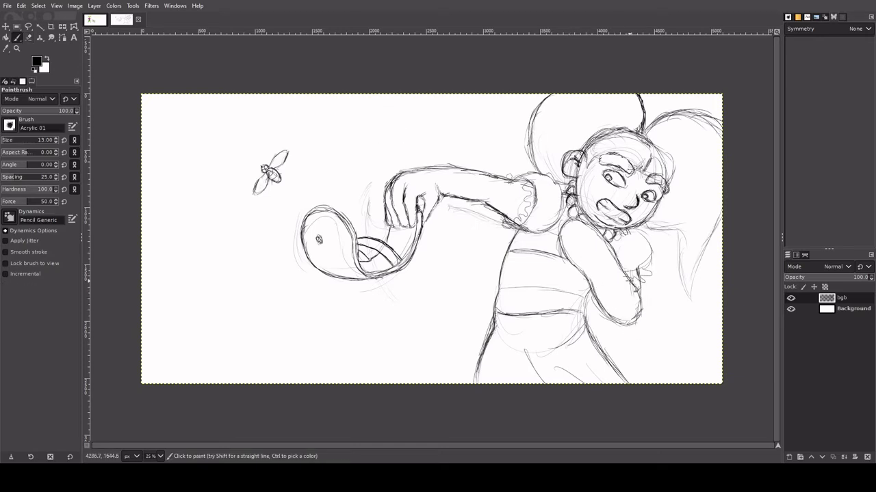
{"action": "mouse_move", "coordinate": [615, 268]}
{"action": "left_mouse_down"}
{"action": "mouse_move", "coordinate": [643, 303]}
{"action": "mouse_move", "coordinate": [641, 329]}
{"action": "left_mouse_up"}
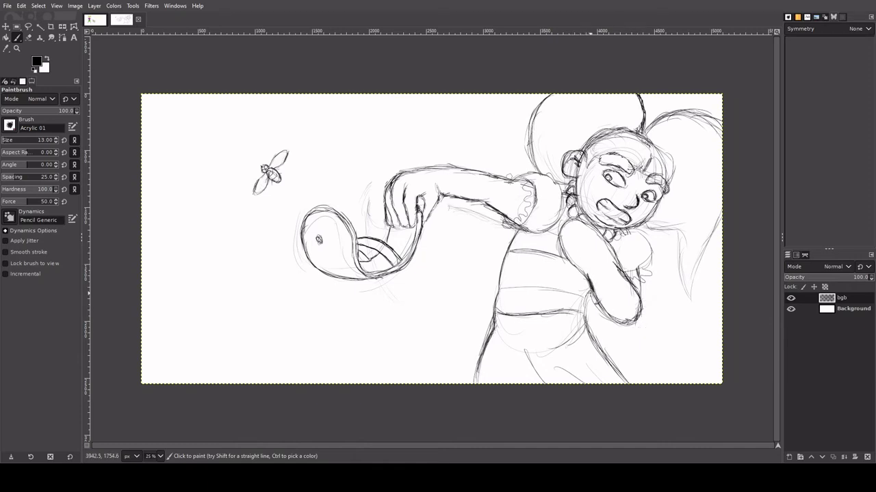
{"action": "key", "text": "shift+e"}
{"action": "mouse_move", "coordinate": [585, 272]}
{"action": "left_mouse_down"}
{"action": "mouse_move", "coordinate": [564, 238]}
{"action": "mouse_move", "coordinate": [571, 225]}
{"action": "mouse_move", "coordinate": [601, 256]}
{"action": "left_mouse_up"}
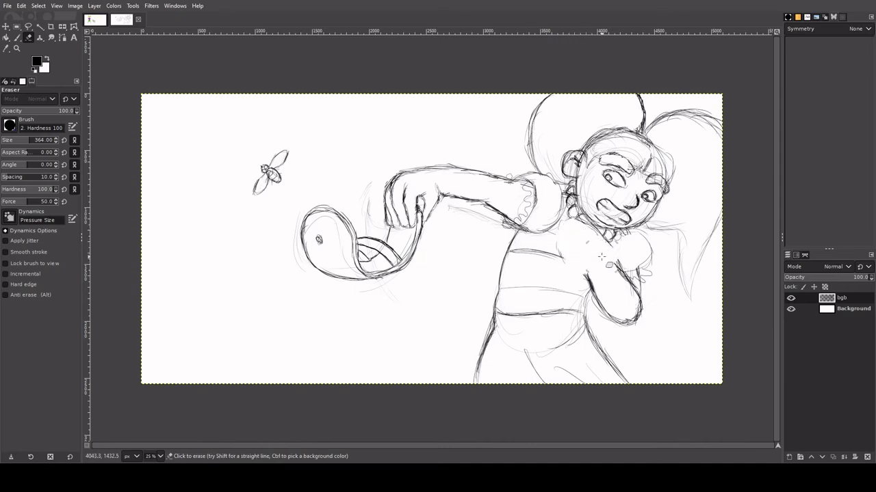
{"action": "key", "text": "p"}
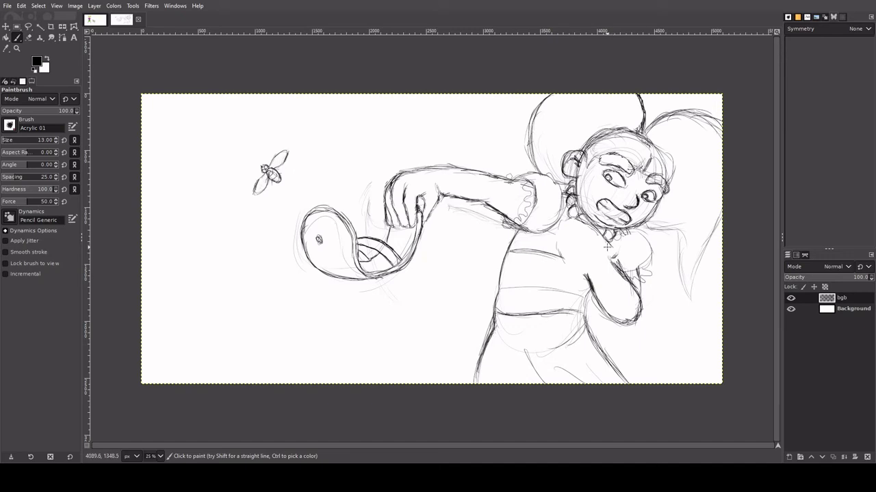
Step: Redraw the bent arm's forearm reaching up to the chest and ending in a hand with spread fingers
{"action": "mouse_move", "coordinate": [590, 277]}
{"action": "left_mouse_down"}
{"action": "mouse_move", "coordinate": [571, 259]}
{"action": "mouse_move", "coordinate": [583, 255]}
{"action": "mouse_move", "coordinate": [582, 246]}
{"action": "mouse_move", "coordinate": [615, 249]}
{"action": "left_mouse_up"}
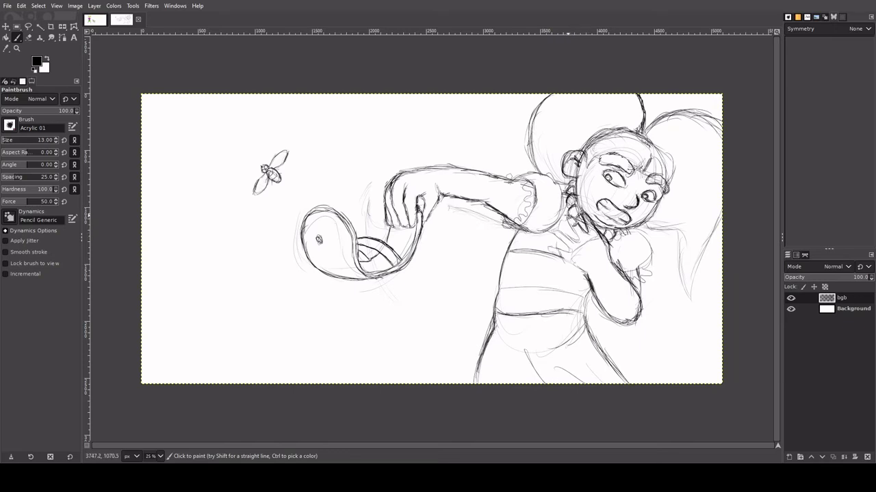
{"action": "mouse_move", "coordinate": [570, 215]}
{"action": "left_mouse_down"}
{"action": "mouse_move", "coordinate": [581, 248]}
{"action": "mouse_move", "coordinate": [557, 231]}
{"action": "mouse_move", "coordinate": [574, 260]}
{"action": "mouse_move", "coordinate": [550, 248]}
{"action": "mouse_move", "coordinate": [592, 278]}
{"action": "left_mouse_up"}
{"action": "left_click_drag", "start_coordinate": [602, 287], "coordinate": [606, 282]}
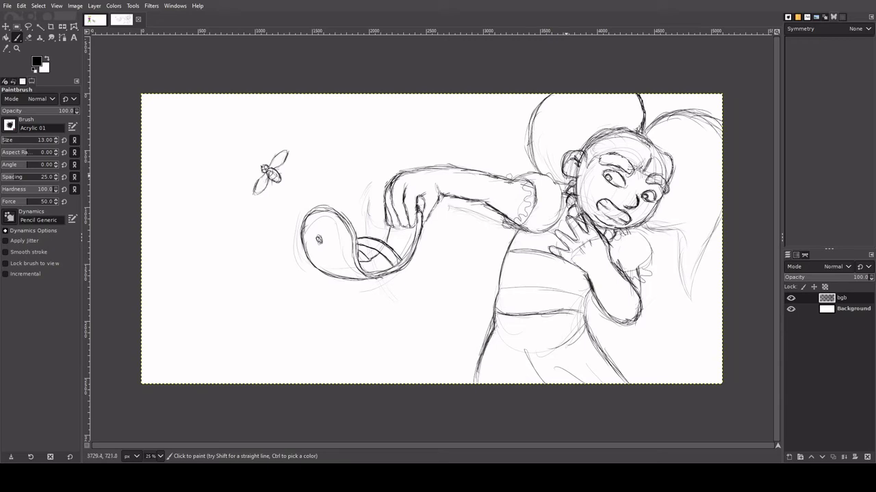
Step: Darken the puffed sleeve of the outstretched arm and the rounded sleeve outline of the bent arm
{"action": "mouse_move", "coordinate": [568, 189]}
{"action": "left_mouse_down"}
{"action": "mouse_move", "coordinate": [562, 214]}
{"action": "mouse_move", "coordinate": [529, 231]}
{"action": "mouse_move", "coordinate": [561, 206]}
{"action": "mouse_move", "coordinate": [544, 173]}
{"action": "mouse_move", "coordinate": [524, 176]}
{"action": "left_mouse_up"}
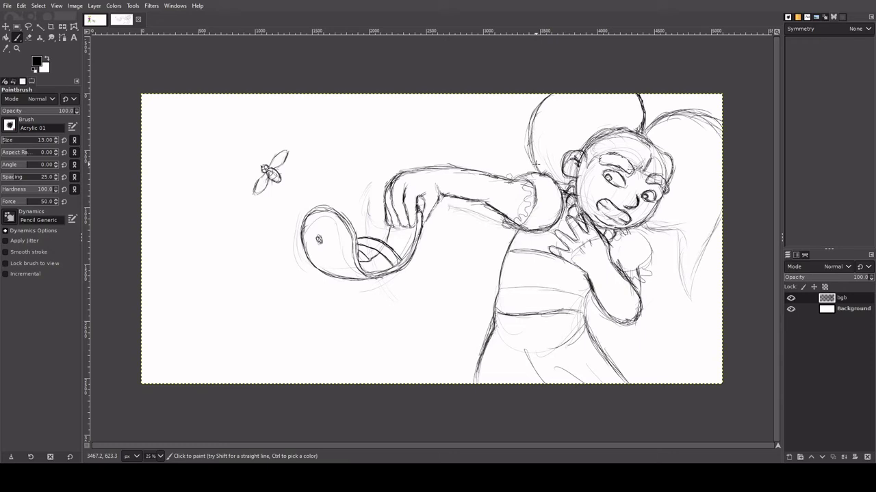
{"action": "key", "text": "F2"}
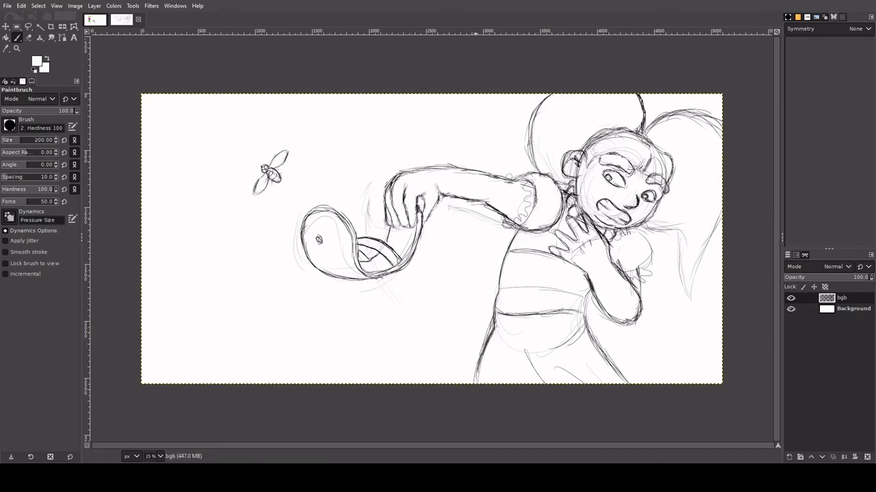
{"action": "key", "text": "F1"}
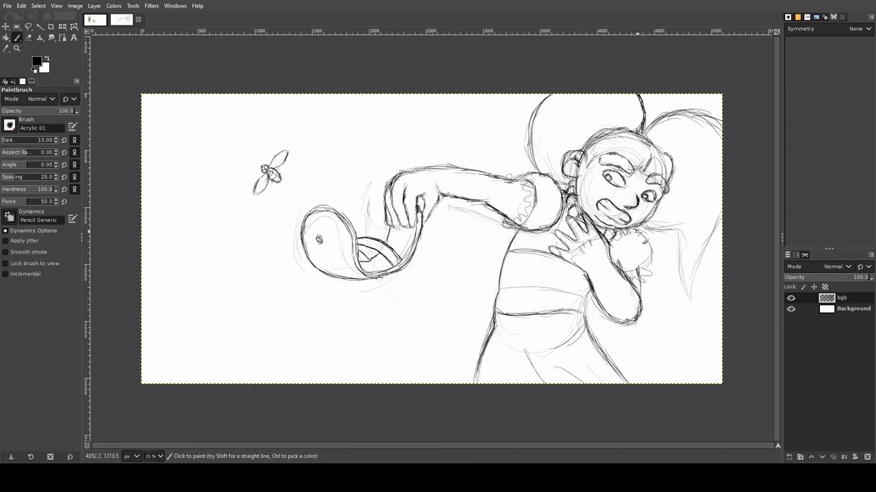
{"action": "mouse_move", "coordinate": [638, 234]}
{"action": "left_mouse_down"}
{"action": "mouse_move", "coordinate": [647, 277]}
{"action": "mouse_move", "coordinate": [638, 260]}
{"action": "left_mouse_up"}
{"action": "mouse_move", "coordinate": [294, 203]}
{"action": "left_mouse_down"}
{"action": "mouse_move", "coordinate": [255, 257]}
{"action": "mouse_move", "coordinate": [283, 297]}
{"action": "mouse_move", "coordinate": [354, 331]}
{"action": "mouse_move", "coordinate": [421, 306]}
{"action": "mouse_move", "coordinate": [468, 322]}
{"action": "left_mouse_up"}
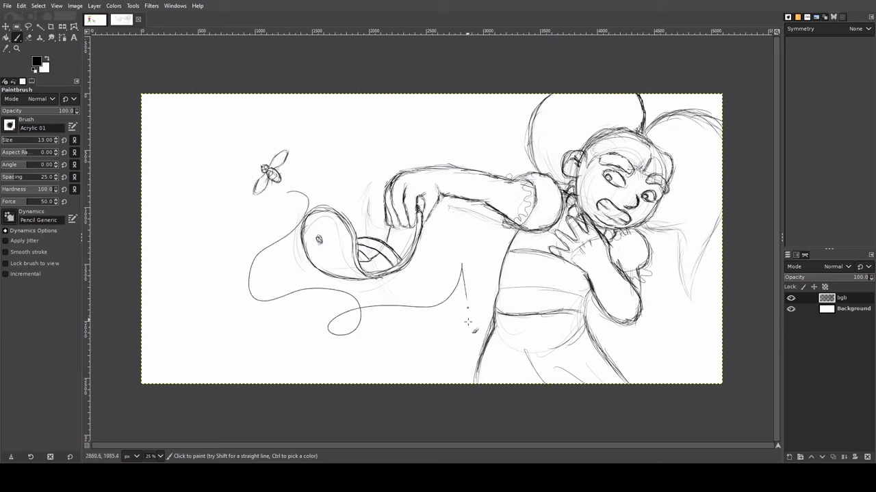
{"action": "key", "text": "ctrl+z"}
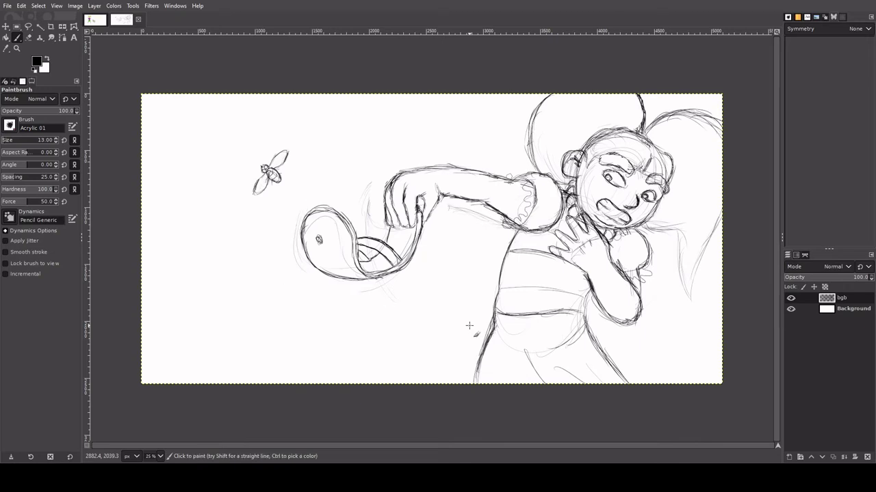
{"action": "left_click_drag", "start_coordinate": [192, 179], "coordinate": [254, 337]}
{"action": "left_click_drag", "start_coordinate": [205, 213], "coordinate": [290, 354]}
{"action": "left_click_drag", "start_coordinate": [223, 232], "coordinate": [293, 333]}
{"action": "key", "text": "ctrl+z"}
{"action": "key", "text": "ctrl+z"}
{"action": "key", "text": "ctrl+z"}
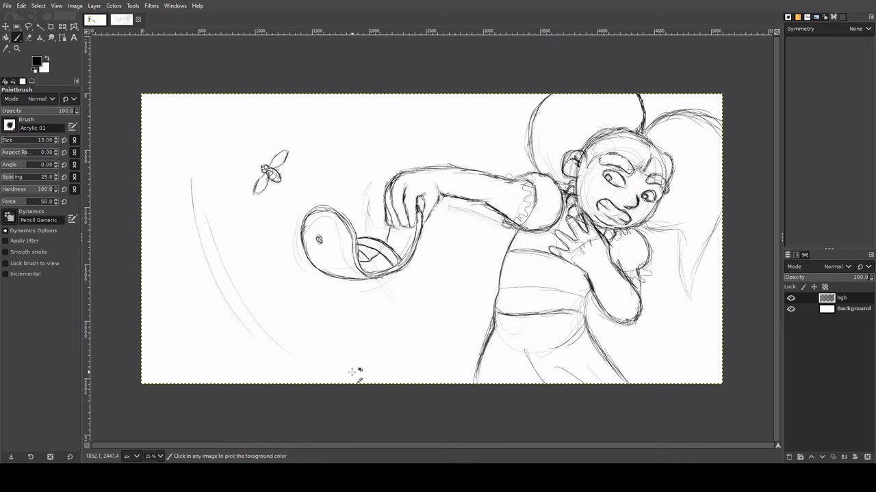
{"action": "left_click_drag", "start_coordinate": [281, 195], "coordinate": [400, 373]}
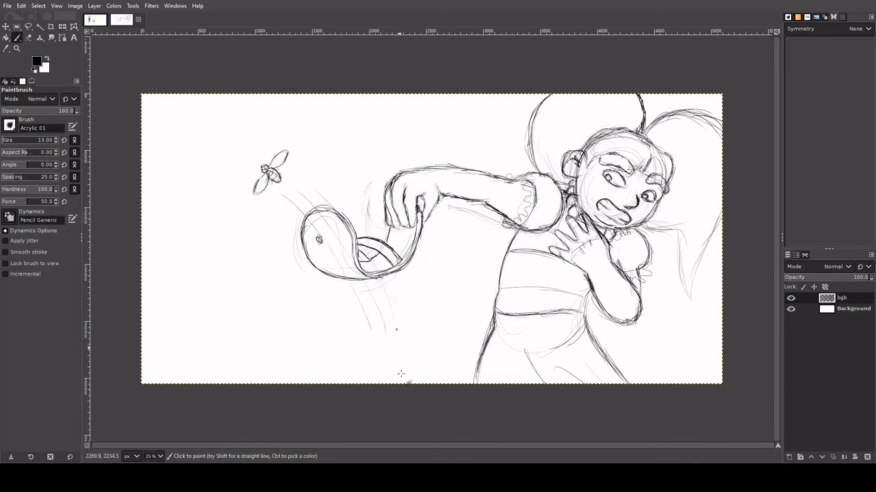
{"action": "key", "text": "ctrl"}
{"action": "key", "text": "ctrl+z"}
{"action": "key", "text": "ctrl+z"}
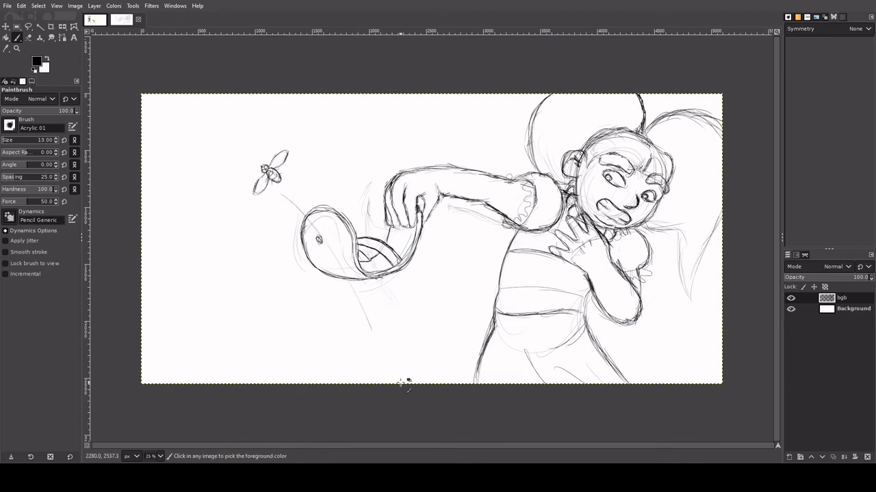
{"action": "mouse_move", "coordinate": [284, 195]}
{"action": "left_mouse_down"}
{"action": "mouse_move", "coordinate": [354, 208]}
{"action": "mouse_move", "coordinate": [306, 286]}
{"action": "mouse_move", "coordinate": [376, 332]}
{"action": "mouse_move", "coordinate": [400, 340]}
{"action": "left_mouse_up"}
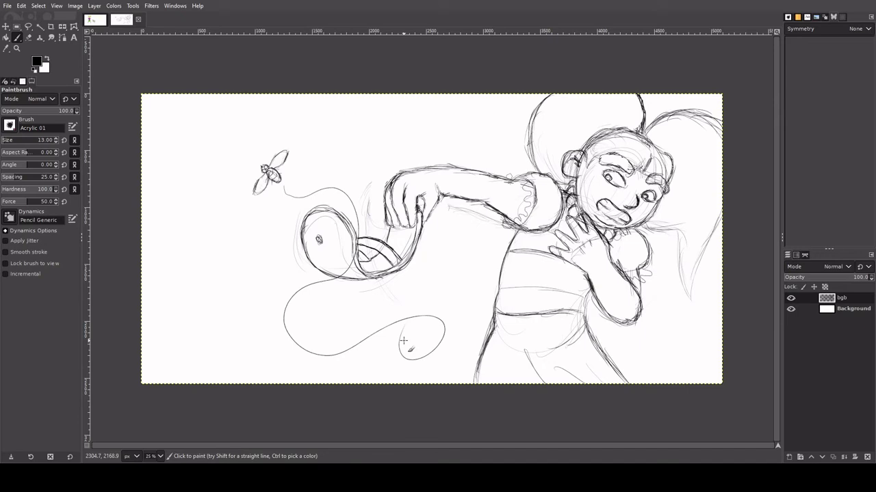
{"action": "key", "text": "ctrl+z"}
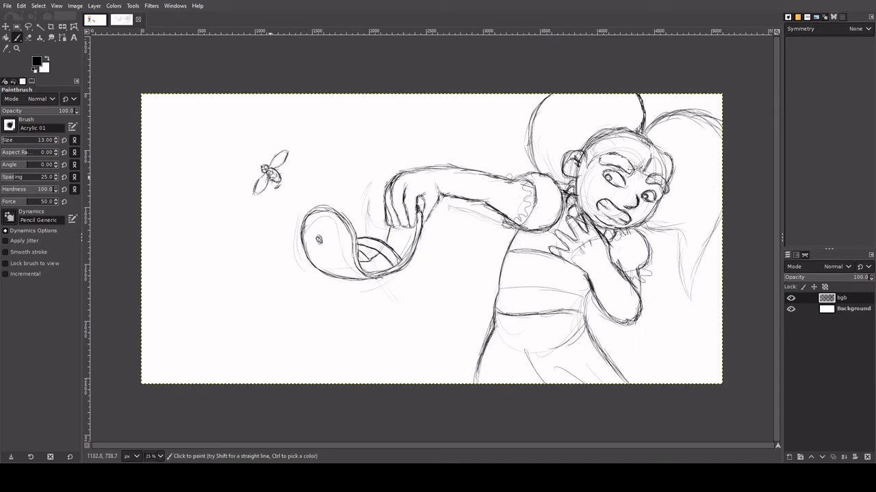
{"action": "mouse_move", "coordinate": [282, 183]}
{"action": "left_mouse_down"}
{"action": "mouse_move", "coordinate": [346, 197]}
{"action": "mouse_move", "coordinate": [345, 240]}
{"action": "mouse_move", "coordinate": [291, 299]}
{"action": "mouse_move", "coordinate": [322, 330]}
{"action": "mouse_move", "coordinate": [387, 299]}
{"action": "mouse_move", "coordinate": [457, 290]}
{"action": "mouse_move", "coordinate": [437, 350]}
{"action": "mouse_move", "coordinate": [404, 310]}
{"action": "mouse_move", "coordinate": [490, 237]}
{"action": "left_mouse_up"}
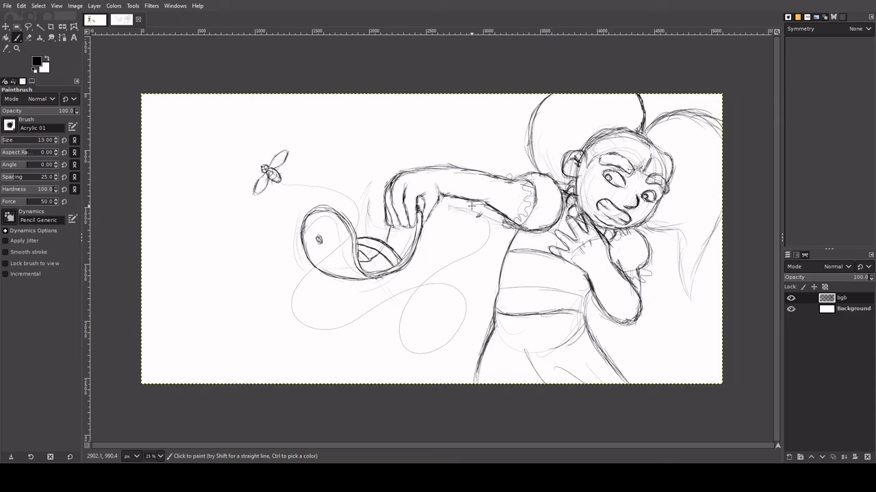
{"action": "mouse_move", "coordinate": [302, 233]}
{"action": "left_mouse_down"}
{"action": "mouse_move", "coordinate": [328, 158]}
{"action": "mouse_move", "coordinate": [357, 133]}
{"action": "left_mouse_up"}
{"action": "key", "text": "ctrl"}
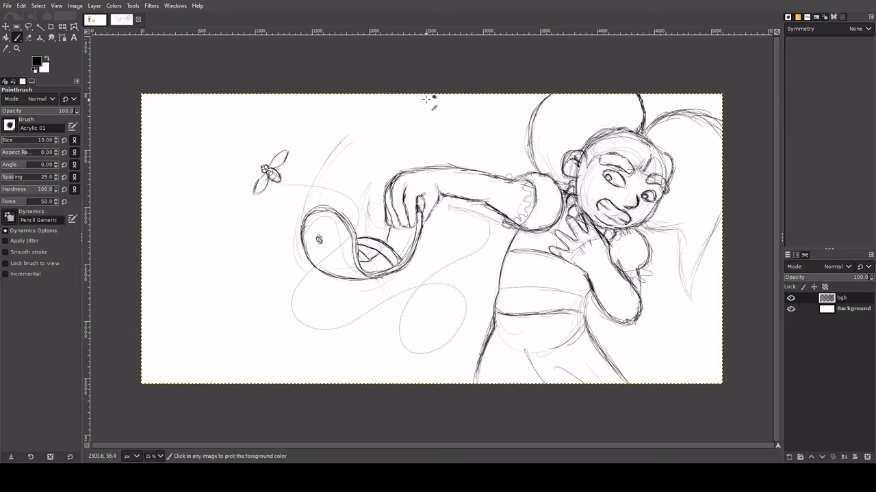
{"action": "key", "text": "ctrl+z"}
{"action": "key", "text": "ctrl+z"}
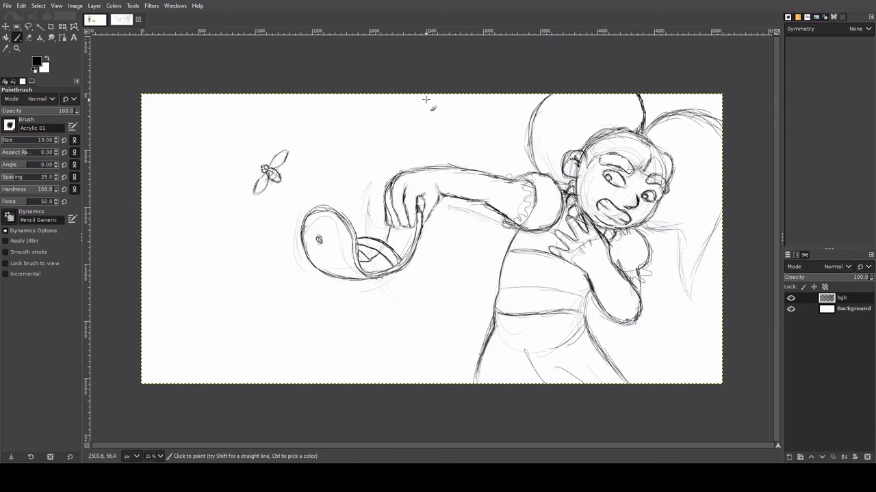
Step: Sketch a dog-like animal below the bee with a round head, upturned open muzzle, neck and sloping shoulders
{"action": "mouse_move", "coordinate": [239, 298]}
{"action": "left_mouse_down"}
{"action": "mouse_move", "coordinate": [200, 282]}
{"action": "mouse_move", "coordinate": [206, 259]}
{"action": "mouse_move", "coordinate": [230, 257]}
{"action": "mouse_move", "coordinate": [224, 263]}
{"action": "mouse_move", "coordinate": [243, 263]}
{"action": "mouse_move", "coordinate": [247, 286]}
{"action": "mouse_move", "coordinate": [251, 275]}
{"action": "mouse_move", "coordinate": [233, 290]}
{"action": "mouse_move", "coordinate": [249, 281]}
{"action": "mouse_move", "coordinate": [237, 258]}
{"action": "left_mouse_up"}
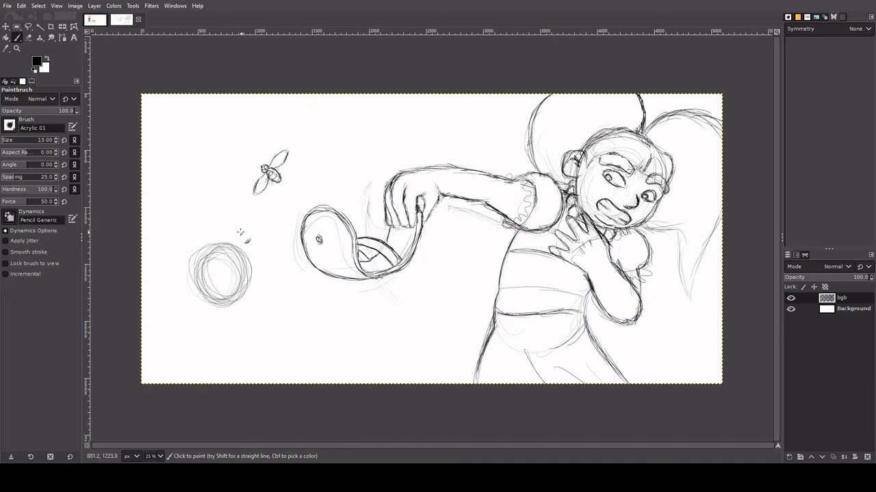
{"action": "mouse_move", "coordinate": [233, 249]}
{"action": "left_mouse_down"}
{"action": "mouse_move", "coordinate": [243, 213]}
{"action": "mouse_move", "coordinate": [259, 228]}
{"action": "mouse_move", "coordinate": [255, 217]}
{"action": "mouse_move", "coordinate": [264, 227]}
{"action": "mouse_move", "coordinate": [253, 256]}
{"action": "left_mouse_up"}
{"action": "mouse_move", "coordinate": [243, 215]}
{"action": "left_mouse_down"}
{"action": "mouse_move", "coordinate": [227, 250]}
{"action": "mouse_move", "coordinate": [216, 245]}
{"action": "mouse_move", "coordinate": [233, 238]}
{"action": "mouse_move", "coordinate": [241, 216]}
{"action": "mouse_move", "coordinate": [264, 232]}
{"action": "mouse_move", "coordinate": [252, 258]}
{"action": "mouse_move", "coordinate": [273, 243]}
{"action": "mouse_move", "coordinate": [245, 294]}
{"action": "mouse_move", "coordinate": [240, 248]}
{"action": "mouse_move", "coordinate": [255, 284]}
{"action": "mouse_move", "coordinate": [247, 303]}
{"action": "mouse_move", "coordinate": [257, 324]}
{"action": "mouse_move", "coordinate": [250, 330]}
{"action": "mouse_move", "coordinate": [208, 305]}
{"action": "mouse_move", "coordinate": [226, 312]}
{"action": "mouse_move", "coordinate": [215, 315]}
{"action": "mouse_move", "coordinate": [216, 330]}
{"action": "mouse_move", "coordinate": [259, 327]}
{"action": "mouse_move", "coordinate": [219, 343]}
{"action": "mouse_move", "coordinate": [208, 333]}
{"action": "mouse_move", "coordinate": [218, 342]}
{"action": "mouse_move", "coordinate": [189, 381]}
{"action": "left_mouse_up"}
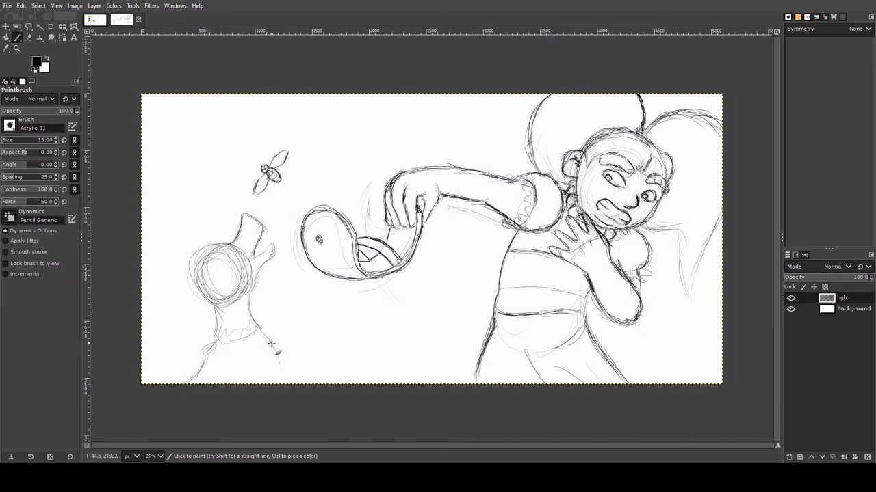
Step: Try a raised foreleg with a bent paw in front of the animal's chest and erase it
{"action": "mouse_move", "coordinate": [253, 352]}
{"action": "left_mouse_down"}
{"action": "mouse_move", "coordinate": [276, 380]}
{"action": "mouse_move", "coordinate": [271, 369]}
{"action": "mouse_move", "coordinate": [283, 354]}
{"action": "mouse_move", "coordinate": [242, 354]}
{"action": "mouse_move", "coordinate": [284, 341]}
{"action": "mouse_move", "coordinate": [304, 294]}
{"action": "mouse_move", "coordinate": [260, 351]}
{"action": "mouse_move", "coordinate": [298, 337]}
{"action": "mouse_move", "coordinate": [301, 299]}
{"action": "mouse_move", "coordinate": [316, 275]}
{"action": "mouse_move", "coordinate": [324, 293]}
{"action": "mouse_move", "coordinate": [316, 365]}
{"action": "mouse_move", "coordinate": [302, 373]}
{"action": "mouse_move", "coordinate": [309, 346]}
{"action": "mouse_move", "coordinate": [307, 375]}
{"action": "mouse_move", "coordinate": [278, 386]}
{"action": "left_mouse_up"}
{"action": "mouse_move", "coordinate": [301, 328]}
{"action": "left_mouse_down"}
{"action": "mouse_move", "coordinate": [297, 350]}
{"action": "mouse_move", "coordinate": [250, 348]}
{"action": "mouse_move", "coordinate": [260, 350]}
{"action": "left_mouse_up"}
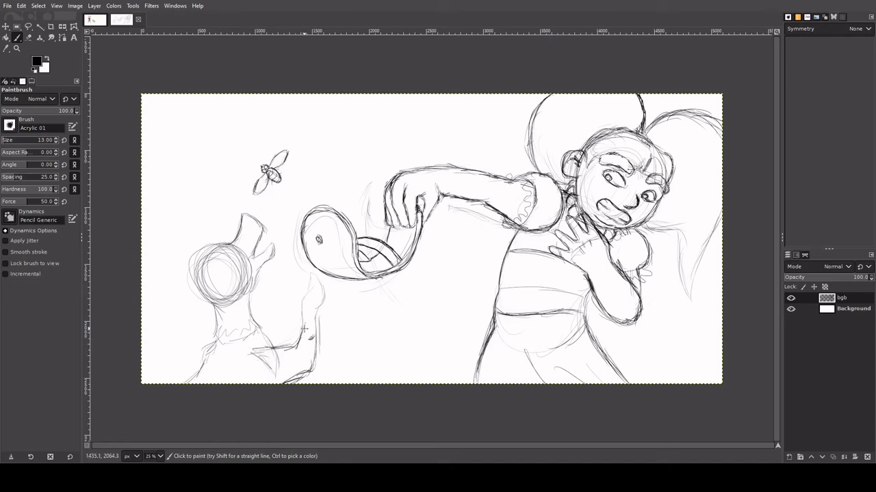
{"action": "mouse_move", "coordinate": [305, 329]}
{"action": "left_mouse_down"}
{"action": "mouse_move", "coordinate": [308, 285]}
{"action": "mouse_move", "coordinate": [322, 276]}
{"action": "left_mouse_up"}
{"action": "mouse_move", "coordinate": [321, 277]}
{"action": "left_mouse_down"}
{"action": "mouse_move", "coordinate": [309, 305]}
{"action": "mouse_move", "coordinate": [323, 293]}
{"action": "mouse_move", "coordinate": [310, 288]}
{"action": "mouse_move", "coordinate": [319, 287]}
{"action": "mouse_move", "coordinate": [316, 298]}
{"action": "mouse_move", "coordinate": [326, 285]}
{"action": "mouse_move", "coordinate": [316, 308]}
{"action": "mouse_move", "coordinate": [317, 288]}
{"action": "mouse_move", "coordinate": [327, 296]}
{"action": "mouse_move", "coordinate": [313, 277]}
{"action": "mouse_move", "coordinate": [321, 285]}
{"action": "mouse_move", "coordinate": [300, 328]}
{"action": "mouse_move", "coordinate": [301, 349]}
{"action": "mouse_move", "coordinate": [269, 350]}
{"action": "mouse_move", "coordinate": [318, 378]}
{"action": "left_mouse_up"}
{"action": "left_click_drag", "start_coordinate": [286, 337], "coordinate": [281, 341]}
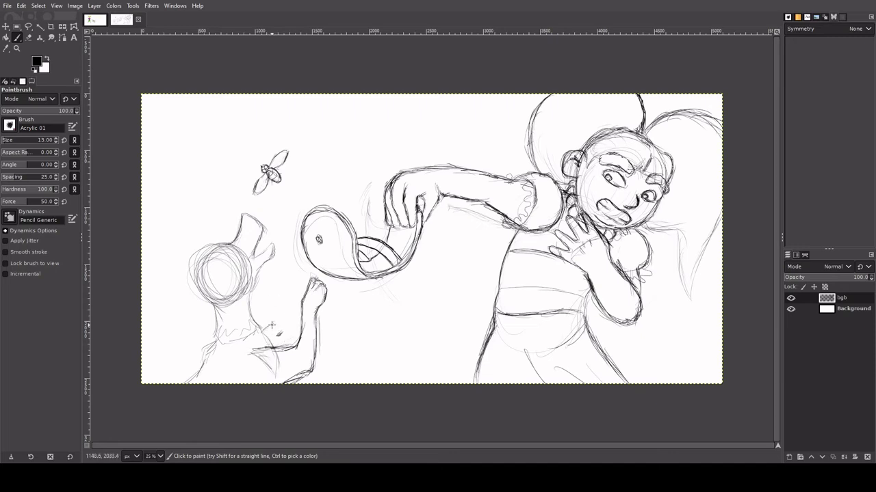
{"action": "left_click_drag", "start_coordinate": [276, 291], "coordinate": [287, 278]}
{"action": "key", "text": "shift+e"}
{"action": "mouse_move", "coordinate": [273, 290]}
{"action": "left_mouse_down"}
{"action": "mouse_move", "coordinate": [305, 365]}
{"action": "mouse_move", "coordinate": [294, 307]}
{"action": "mouse_move", "coordinate": [333, 316]}
{"action": "mouse_move", "coordinate": [292, 341]}
{"action": "mouse_move", "coordinate": [273, 380]}
{"action": "mouse_move", "coordinate": [261, 357]}
{"action": "mouse_move", "coordinate": [270, 353]}
{"action": "mouse_move", "coordinate": [296, 381]}
{"action": "left_mouse_up"}
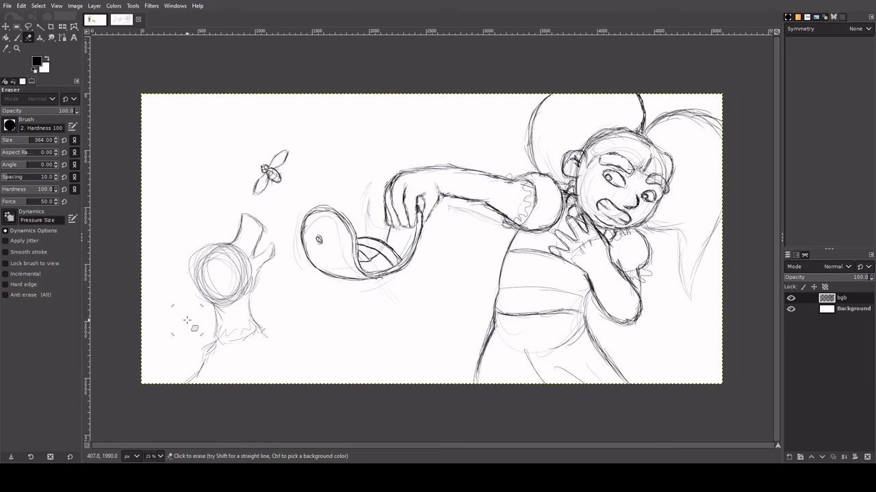
Step: Redraw the animal's chest and shoulder curve and sketch a paw reaching forward along the canvas's lower edge
{"action": "key", "text": "p"}
{"action": "left_click_drag", "start_coordinate": [268, 340], "coordinate": [275, 387]}
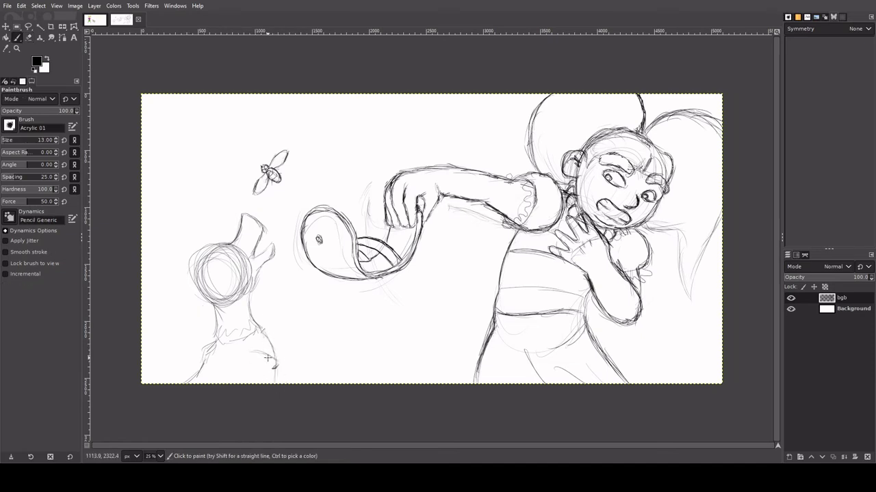
{"action": "mouse_move", "coordinate": [244, 341]}
{"action": "left_mouse_down"}
{"action": "mouse_move", "coordinate": [271, 364]}
{"action": "mouse_move", "coordinate": [251, 369]}
{"action": "mouse_move", "coordinate": [279, 384]}
{"action": "left_mouse_up"}
{"action": "mouse_move", "coordinate": [336, 369]}
{"action": "left_mouse_down"}
{"action": "mouse_move", "coordinate": [370, 362]}
{"action": "mouse_move", "coordinate": [373, 375]}
{"action": "mouse_move", "coordinate": [368, 365]}
{"action": "mouse_move", "coordinate": [324, 368]}
{"action": "mouse_move", "coordinate": [296, 382]}
{"action": "left_mouse_up"}
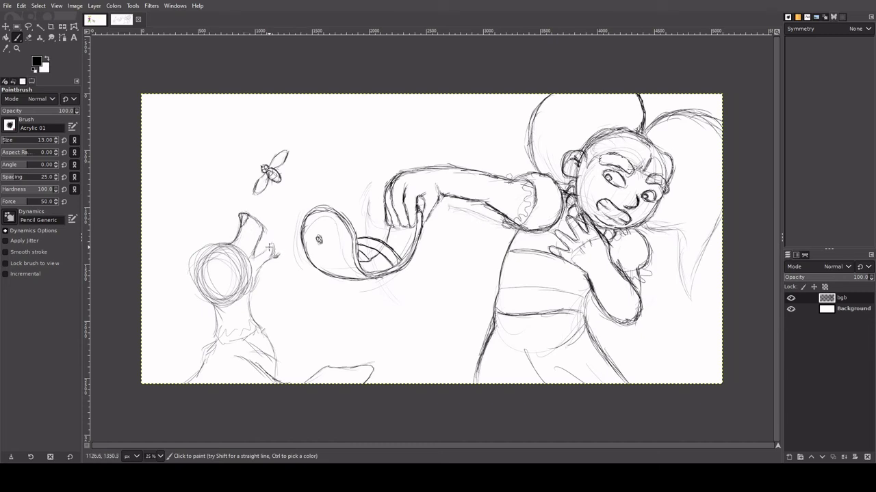
Step: Darken the outlines of the animal's muzzle, head, back and shoulders with repeated strokes
{"action": "left_click_drag", "start_coordinate": [259, 253], "coordinate": [272, 242]}
{"action": "mouse_move", "coordinate": [242, 360]}
{"action": "left_mouse_down"}
{"action": "mouse_move", "coordinate": [291, 395]}
{"action": "mouse_move", "coordinate": [212, 370]}
{"action": "mouse_move", "coordinate": [214, 355]}
{"action": "mouse_move", "coordinate": [198, 368]}
{"action": "left_mouse_up"}
{"action": "left_click_drag", "start_coordinate": [208, 373], "coordinate": [204, 379]}
{"action": "mouse_move", "coordinate": [198, 381]}
{"action": "left_mouse_down"}
{"action": "mouse_move", "coordinate": [217, 362]}
{"action": "mouse_move", "coordinate": [202, 378]}
{"action": "mouse_move", "coordinate": [223, 345]}
{"action": "mouse_move", "coordinate": [188, 380]}
{"action": "left_mouse_up"}
{"action": "mouse_move", "coordinate": [260, 330]}
{"action": "left_mouse_down"}
{"action": "mouse_move", "coordinate": [280, 380]}
{"action": "mouse_move", "coordinate": [271, 370]}
{"action": "left_mouse_up"}
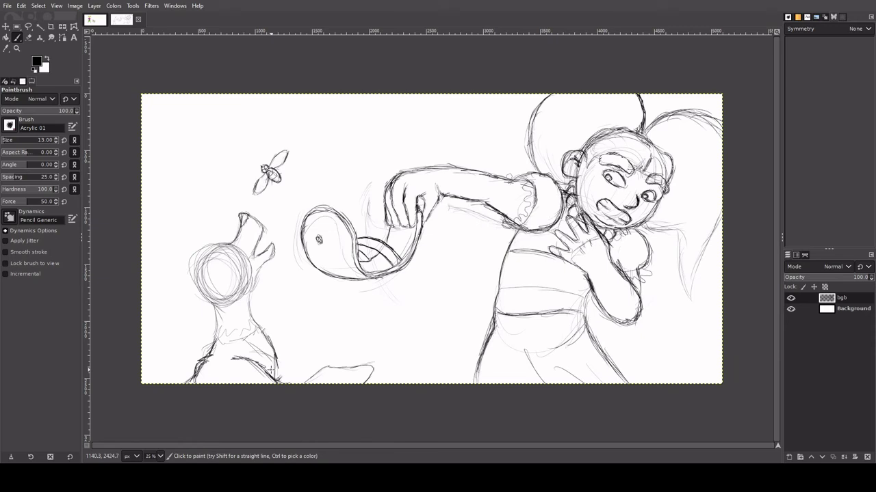
{"action": "left_click_drag", "start_coordinate": [229, 243], "coordinate": [200, 254]}
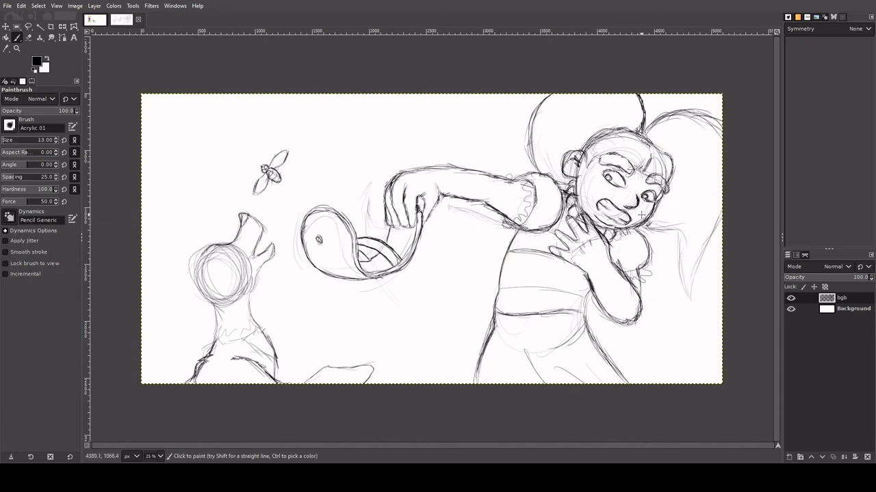
Step: Clean up stray sketch lines beside the pigtailed character's cheek with the eraser and a white brush
{"action": "key", "text": "shift+e"}
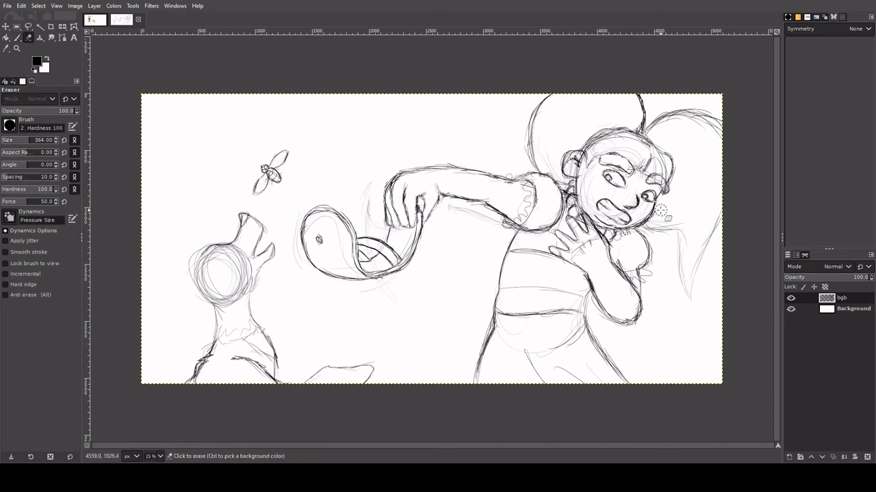
{"action": "left_click", "coordinate": [664, 214]}
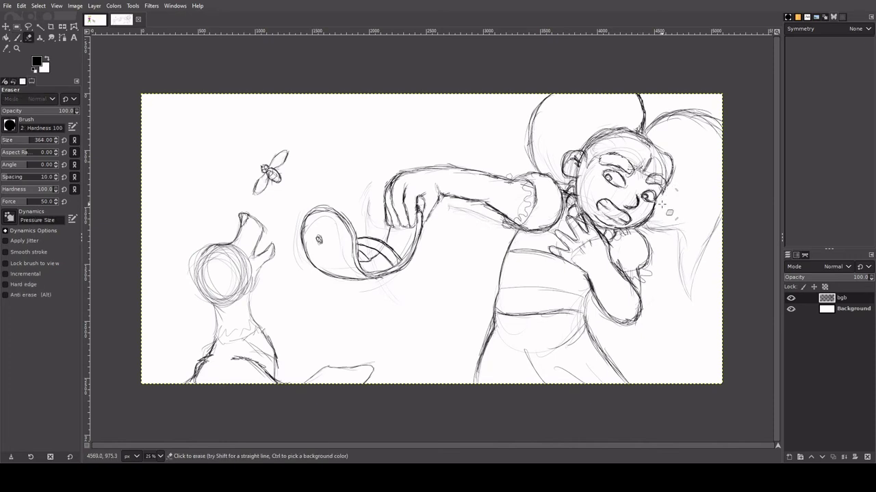
{"action": "key", "text": "p"}
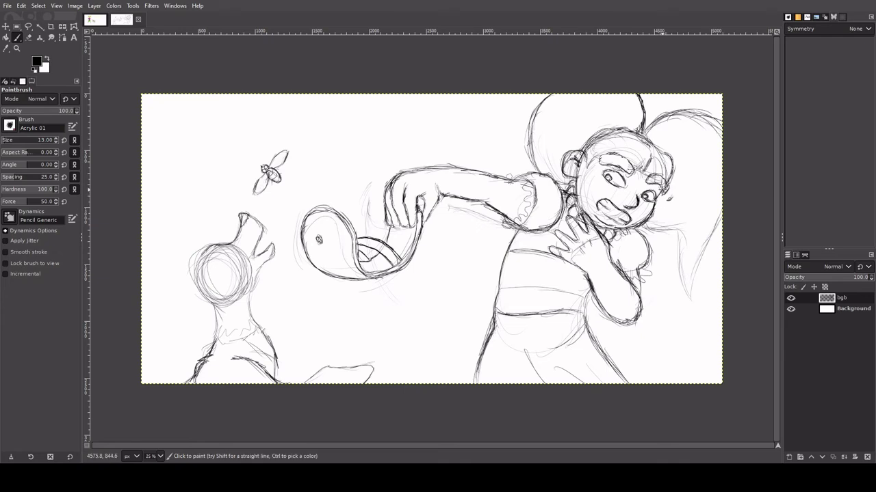
{"action": "key", "text": "x"}
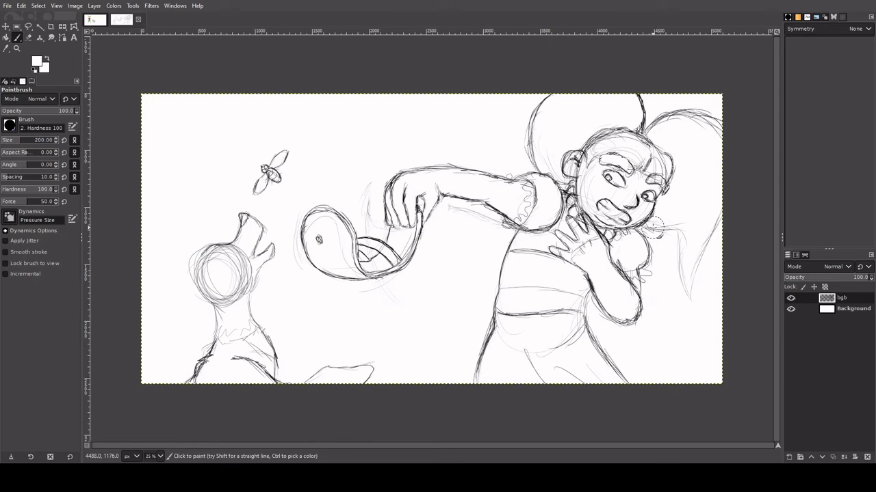
{"action": "key", "text": "x"}
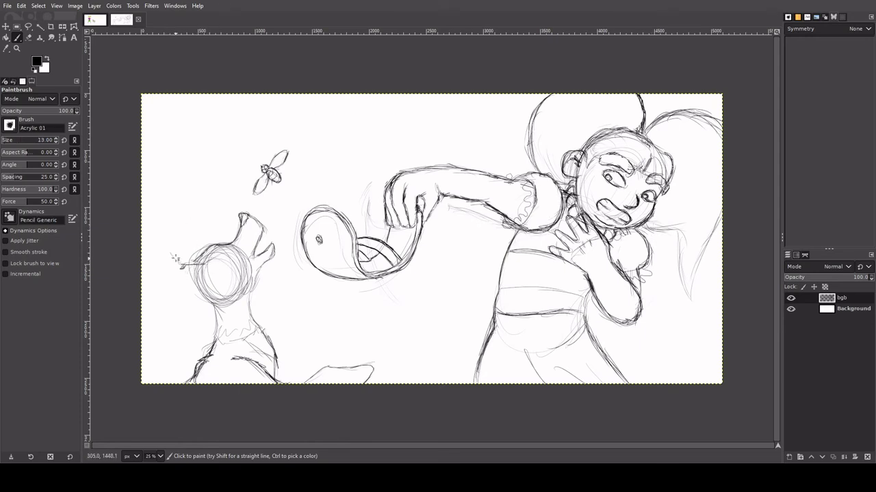
Step: Sketch two long backswept ears on the animal's head and darken the pigtail's inner edge beside the character's cheek
{"action": "mouse_move", "coordinate": [165, 251]}
{"action": "left_mouse_down"}
{"action": "mouse_move", "coordinate": [148, 250]}
{"action": "mouse_move", "coordinate": [199, 291]}
{"action": "mouse_move", "coordinate": [144, 253]}
{"action": "mouse_move", "coordinate": [167, 252]}
{"action": "mouse_move", "coordinate": [199, 280]}
{"action": "mouse_move", "coordinate": [186, 250]}
{"action": "mouse_move", "coordinate": [202, 258]}
{"action": "mouse_move", "coordinate": [188, 264]}
{"action": "mouse_move", "coordinate": [159, 231]}
{"action": "mouse_move", "coordinate": [166, 250]}
{"action": "left_mouse_up"}
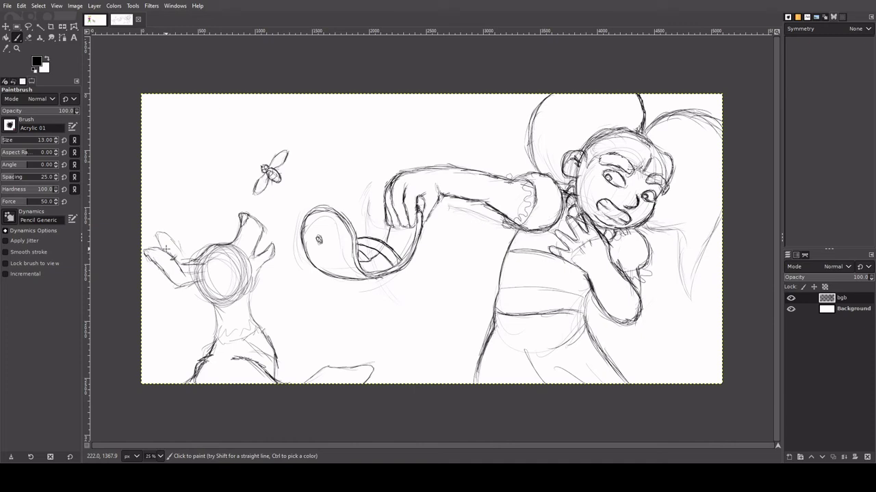
{"action": "mouse_move", "coordinate": [645, 232]}
{"action": "left_mouse_down"}
{"action": "mouse_move", "coordinate": [696, 230]}
{"action": "mouse_move", "coordinate": [681, 256]}
{"action": "mouse_move", "coordinate": [684, 282]}
{"action": "left_mouse_up"}
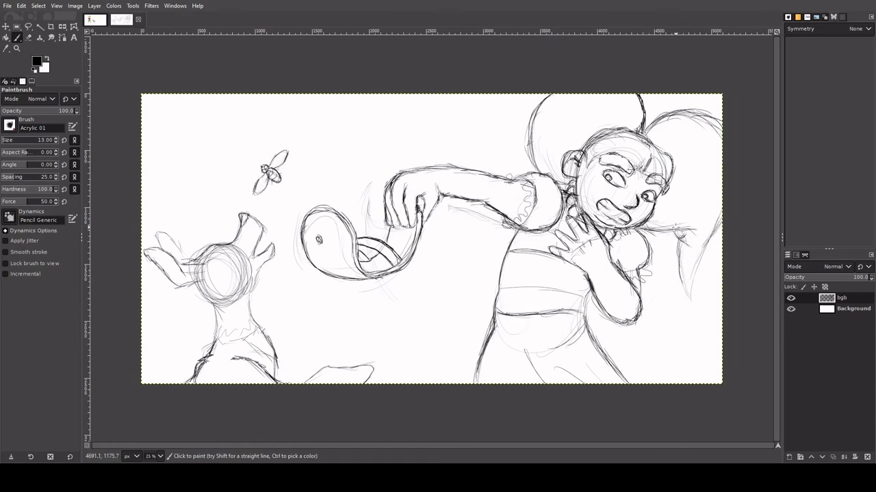
{"action": "left_click_drag", "start_coordinate": [675, 226], "coordinate": [687, 239]}
Step: Darken the animal's ears and back of the neck, and draw its round upward-looking eye
{"action": "mouse_move", "coordinate": [174, 261]}
{"action": "left_mouse_down"}
{"action": "mouse_move", "coordinate": [206, 260]}
{"action": "mouse_move", "coordinate": [183, 264]}
{"action": "mouse_move", "coordinate": [205, 263]}
{"action": "mouse_move", "coordinate": [204, 281]}
{"action": "mouse_move", "coordinate": [185, 286]}
{"action": "mouse_move", "coordinate": [148, 258]}
{"action": "mouse_move", "coordinate": [169, 239]}
{"action": "left_mouse_up"}
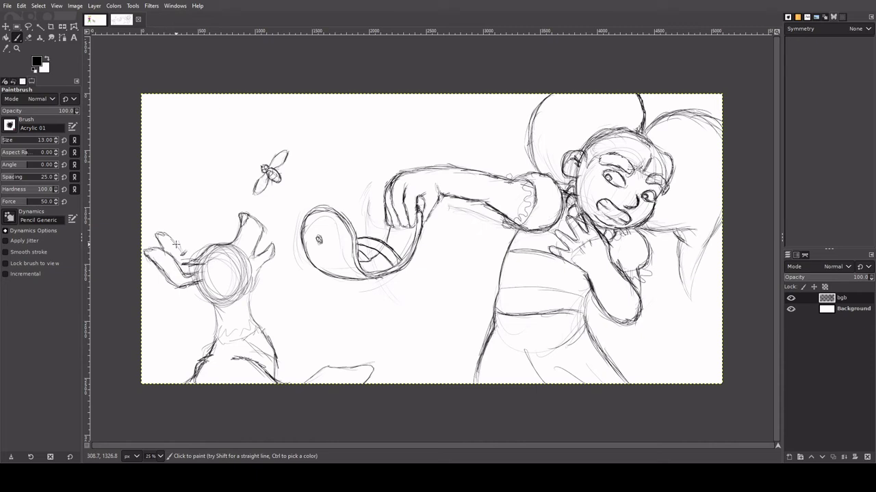
{"action": "mouse_move", "coordinate": [184, 258]}
{"action": "left_mouse_down"}
{"action": "mouse_move", "coordinate": [156, 232]}
{"action": "mouse_move", "coordinate": [161, 245]}
{"action": "left_mouse_up"}
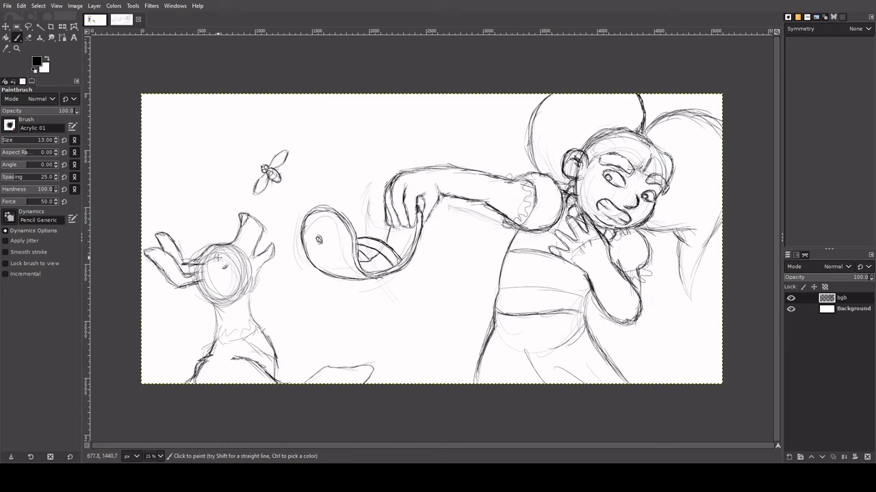
{"action": "mouse_move", "coordinate": [217, 257]}
{"action": "left_mouse_down"}
{"action": "mouse_move", "coordinate": [230, 268]}
{"action": "mouse_move", "coordinate": [216, 254]}
{"action": "mouse_move", "coordinate": [229, 266]}
{"action": "mouse_move", "coordinate": [219, 255]}
{"action": "mouse_move", "coordinate": [228, 249]}
{"action": "left_mouse_up"}
{"action": "mouse_move", "coordinate": [197, 287]}
{"action": "left_mouse_down"}
{"action": "mouse_move", "coordinate": [218, 336]}
{"action": "mouse_move", "coordinate": [231, 318]}
{"action": "mouse_move", "coordinate": [203, 329]}
{"action": "mouse_move", "coordinate": [221, 340]}
{"action": "left_mouse_up"}
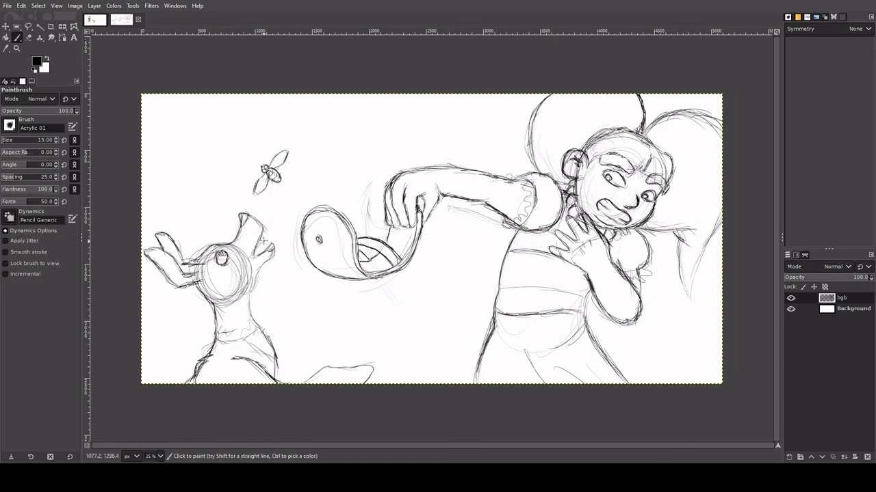
Step: Redraw the animal's lower jaw wider open and erase the construction circles inside its head
{"action": "mouse_move", "coordinate": [264, 241]}
{"action": "left_mouse_down"}
{"action": "mouse_move", "coordinate": [276, 237]}
{"action": "mouse_move", "coordinate": [286, 248]}
{"action": "mouse_move", "coordinate": [273, 239]}
{"action": "mouse_move", "coordinate": [250, 256]}
{"action": "mouse_move", "coordinate": [269, 263]}
{"action": "mouse_move", "coordinate": [280, 229]}
{"action": "left_mouse_up"}
{"action": "key", "text": "shift+e"}
{"action": "mouse_move", "coordinate": [232, 314]}
{"action": "left_mouse_down"}
{"action": "mouse_move", "coordinate": [225, 308]}
{"action": "mouse_move", "coordinate": [239, 287]}
{"action": "mouse_move", "coordinate": [237, 257]}
{"action": "left_mouse_up"}
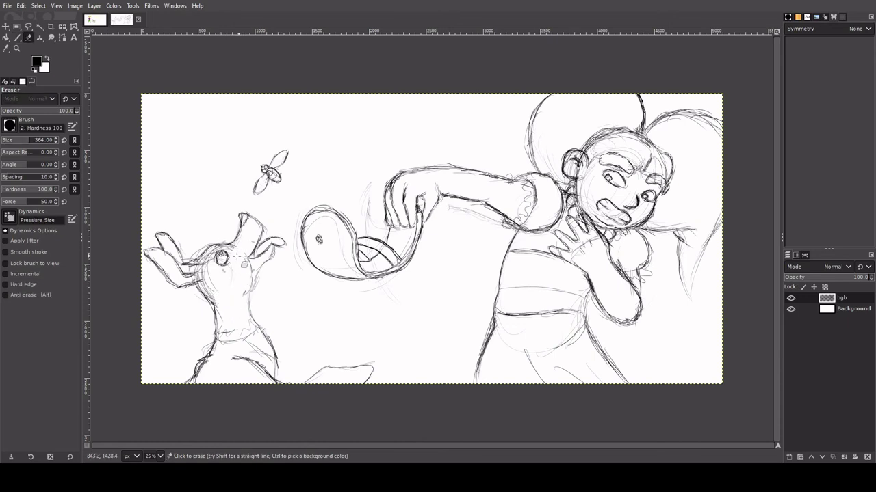
{"action": "mouse_move", "coordinate": [214, 285]}
{"action": "left_mouse_down"}
{"action": "mouse_move", "coordinate": [210, 293]}
{"action": "mouse_move", "coordinate": [203, 270]}
{"action": "left_mouse_up"}
Step: Add short fur strokes under the animal's jaw and a collar around its neck, cleaning up the shoulder line
{"action": "key", "text": "p"}
{"action": "mouse_move", "coordinate": [228, 300]}
{"action": "left_mouse_down"}
{"action": "mouse_move", "coordinate": [253, 287]}
{"action": "mouse_move", "coordinate": [236, 308]}
{"action": "mouse_move", "coordinate": [256, 311]}
{"action": "mouse_move", "coordinate": [257, 336]}
{"action": "mouse_move", "coordinate": [237, 331]}
{"action": "mouse_move", "coordinate": [243, 342]}
{"action": "mouse_move", "coordinate": [223, 335]}
{"action": "mouse_move", "coordinate": [214, 309]}
{"action": "mouse_move", "coordinate": [256, 342]}
{"action": "mouse_move", "coordinate": [251, 332]}
{"action": "mouse_move", "coordinate": [225, 346]}
{"action": "mouse_move", "coordinate": [216, 332]}
{"action": "mouse_move", "coordinate": [211, 367]}
{"action": "mouse_move", "coordinate": [196, 368]}
{"action": "left_mouse_up"}
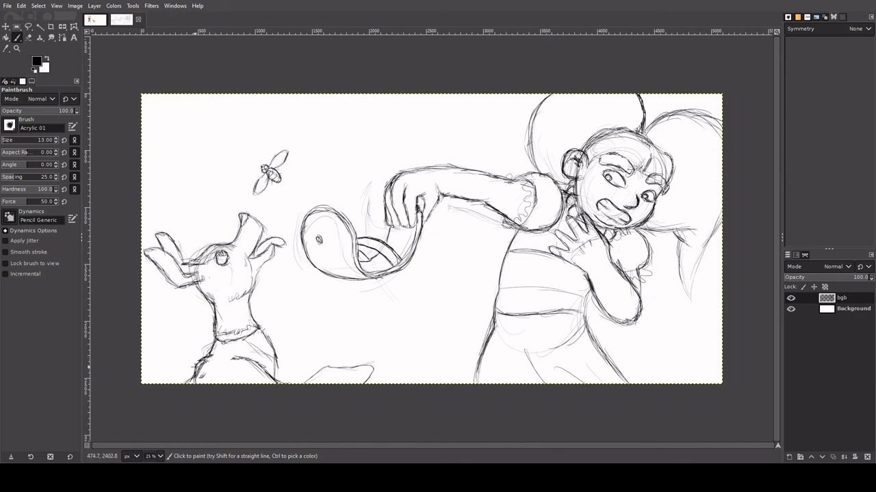
{"action": "key", "text": "shift+e"}
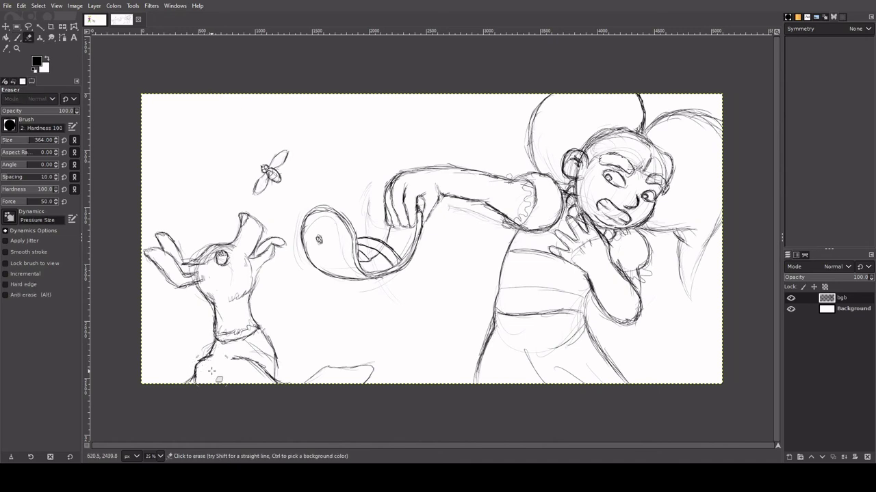
{"action": "key", "text": "p"}
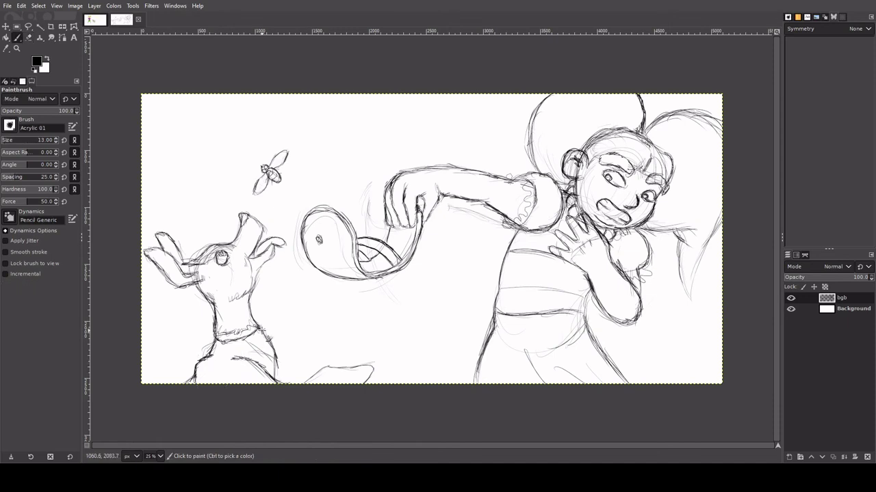
Step: Darken the animal's neck and chest outlines and define the toes on its outstretched paw
{"action": "left_click_drag", "start_coordinate": [260, 331], "coordinate": [277, 379]}
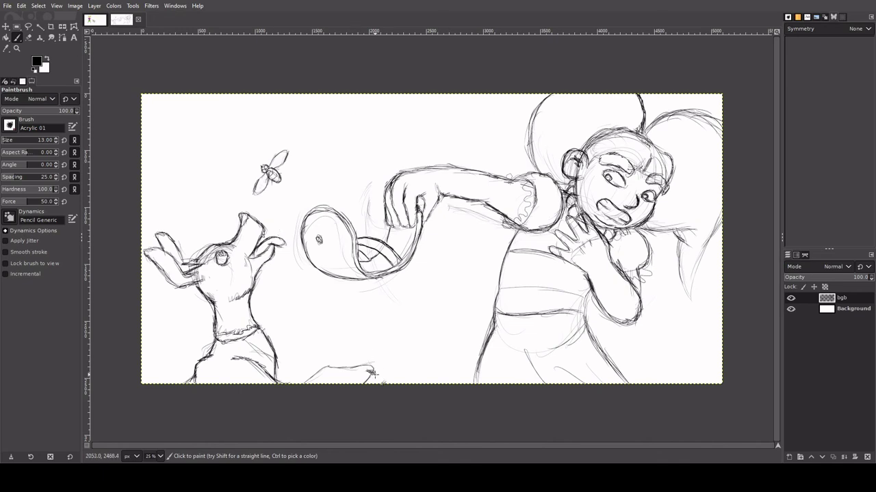
{"action": "mouse_move", "coordinate": [375, 374]}
{"action": "left_mouse_down"}
{"action": "mouse_move", "coordinate": [365, 381]}
{"action": "mouse_move", "coordinate": [374, 377]}
{"action": "mouse_move", "coordinate": [362, 364]}
{"action": "mouse_move", "coordinate": [381, 379]}
{"action": "mouse_move", "coordinate": [353, 358]}
{"action": "mouse_move", "coordinate": [325, 373]}
{"action": "mouse_move", "coordinate": [314, 367]}
{"action": "left_mouse_up"}
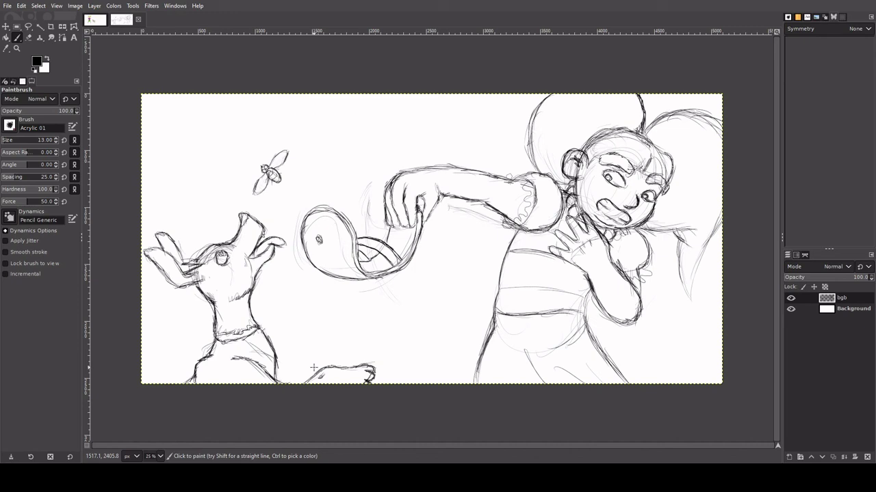
Step: Darken the pigtailed character's waistline and both outer edges of the skirt
{"action": "mouse_move", "coordinate": [585, 317]}
{"action": "left_mouse_down"}
{"action": "mouse_move", "coordinate": [506, 313]}
{"action": "mouse_move", "coordinate": [584, 317]}
{"action": "left_mouse_up"}
{"action": "mouse_move", "coordinate": [498, 295]}
{"action": "left_mouse_down"}
{"action": "mouse_move", "coordinate": [504, 317]}
{"action": "mouse_move", "coordinate": [476, 389]}
{"action": "left_mouse_up"}
{"action": "left_click_drag", "start_coordinate": [582, 316], "coordinate": [635, 384]}
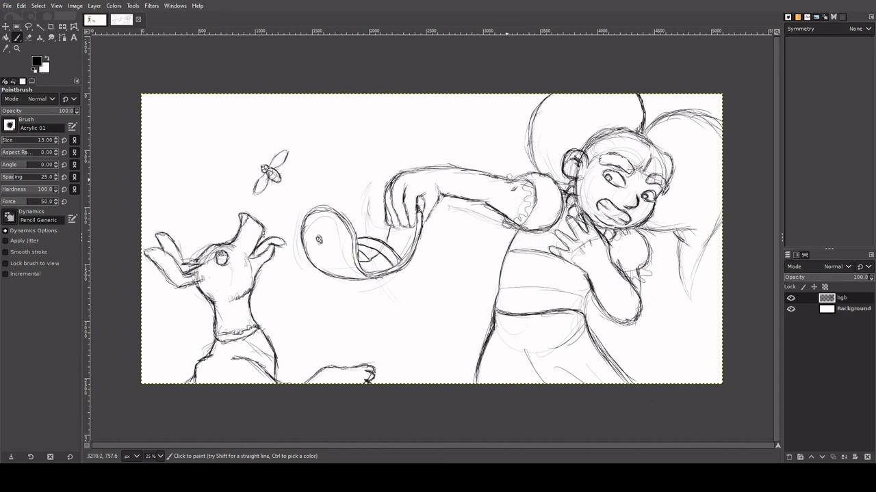
Step: Darken the frilled cuff on the outstretched arm's sleeve and the hair edge beside the character's far temple
{"action": "mouse_move", "coordinate": [530, 178]}
{"action": "left_mouse_down"}
{"action": "mouse_move", "coordinate": [537, 216]}
{"action": "mouse_move", "coordinate": [527, 220]}
{"action": "mouse_move", "coordinate": [521, 206]}
{"action": "left_mouse_up"}
{"action": "mouse_move", "coordinate": [656, 156]}
{"action": "left_mouse_down"}
{"action": "mouse_move", "coordinate": [653, 147]}
{"action": "mouse_move", "coordinate": [671, 173]}
{"action": "left_mouse_up"}
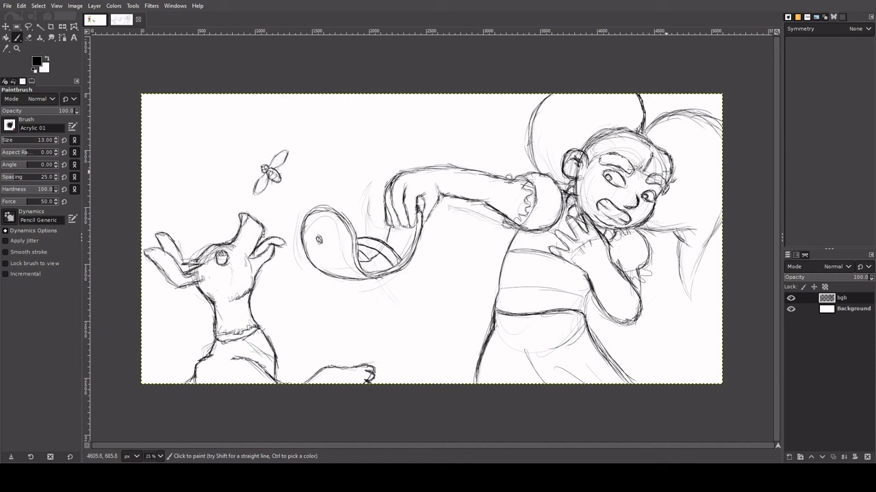